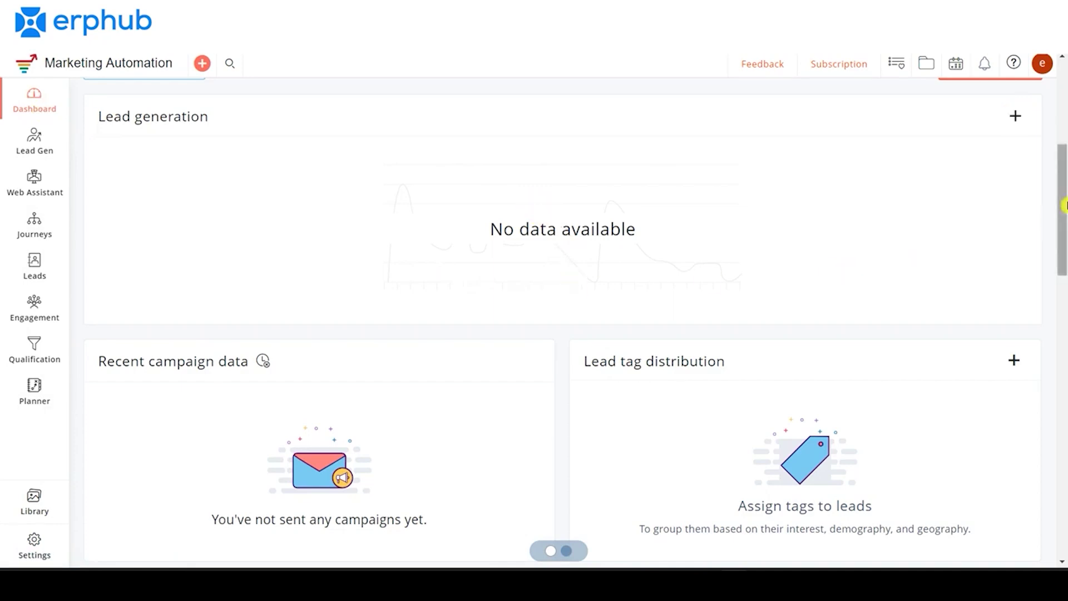
left_click_drag(1063, 205, 1064, 196)
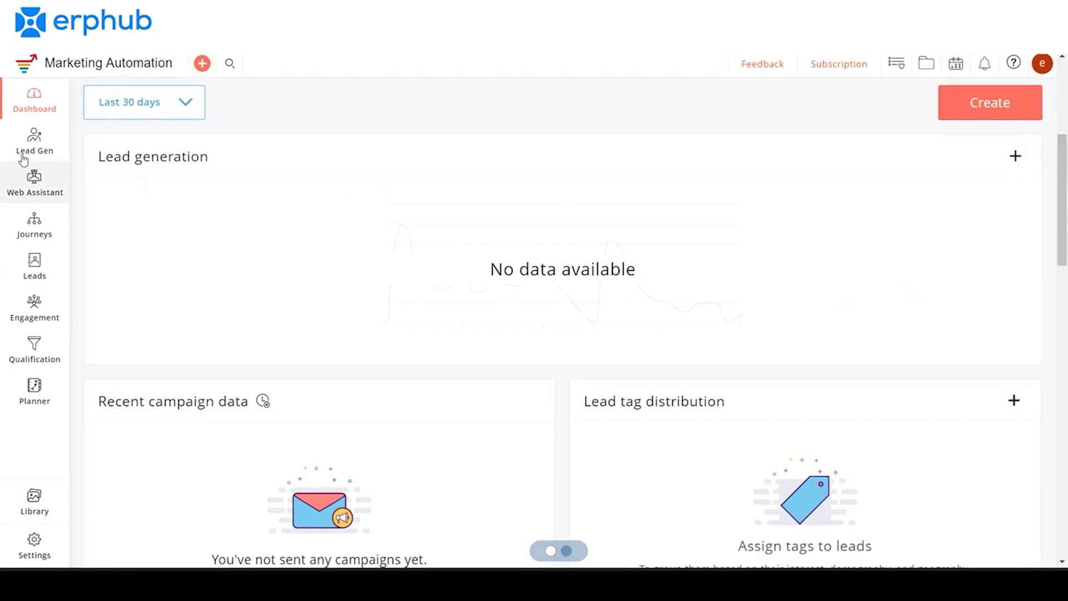
mouse_move(29, 153)
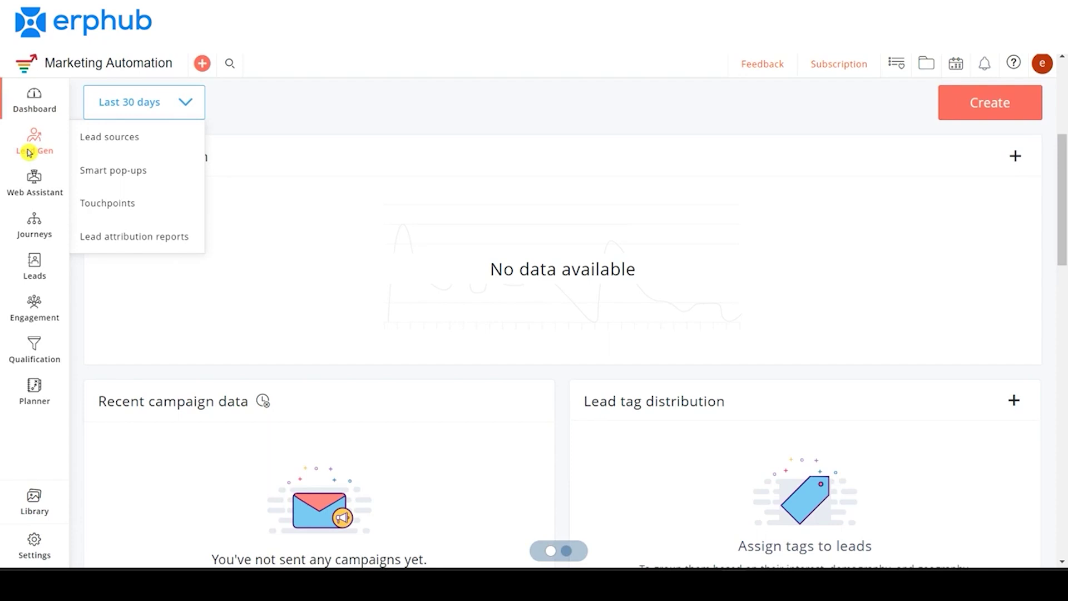
mouse_move(30, 181)
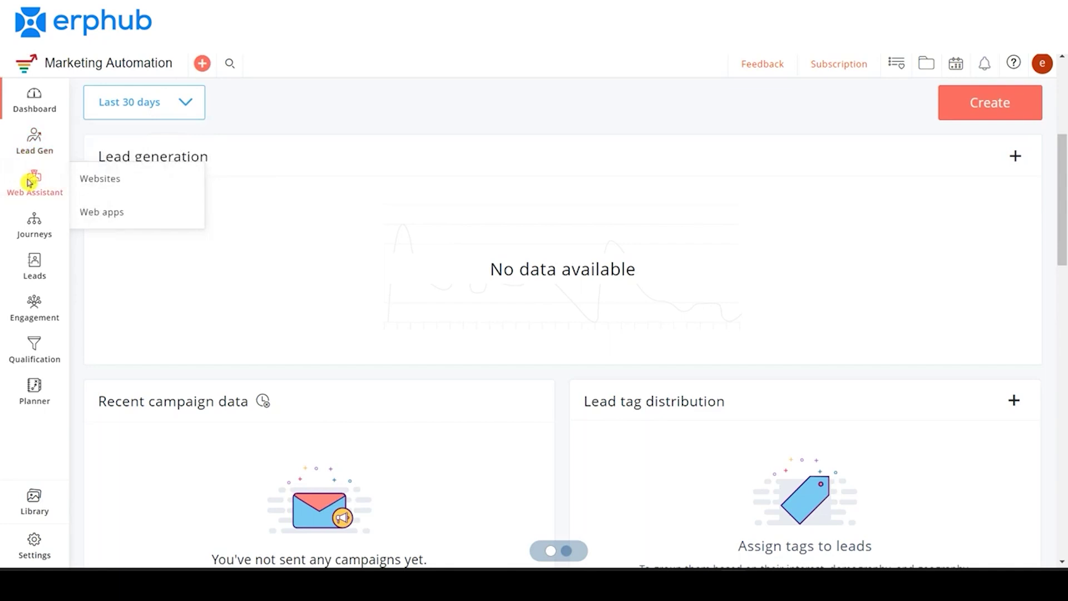
mouse_move(33, 221)
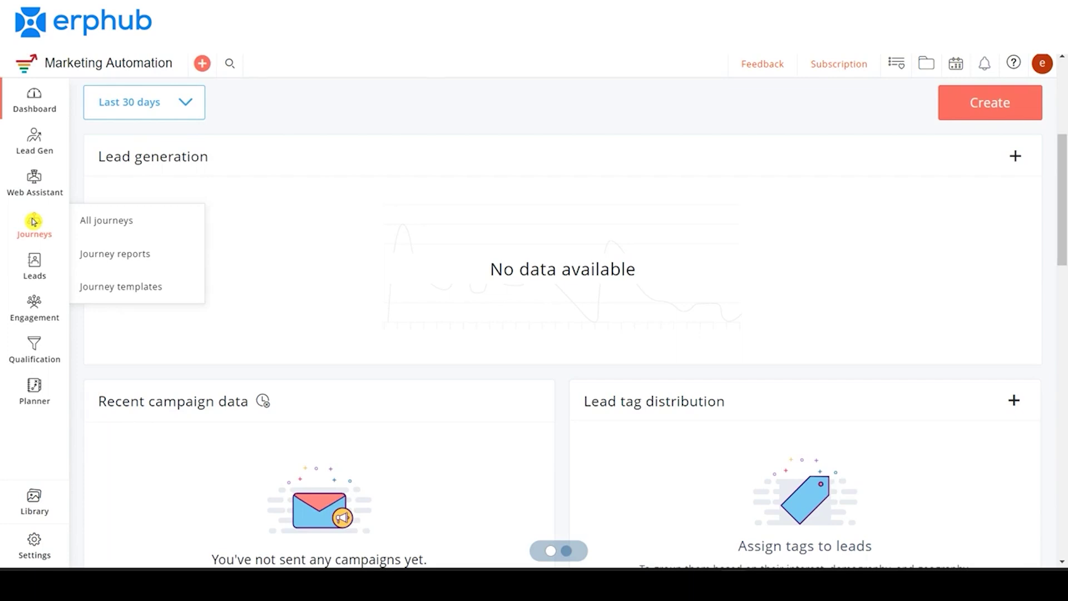
mouse_move(37, 270)
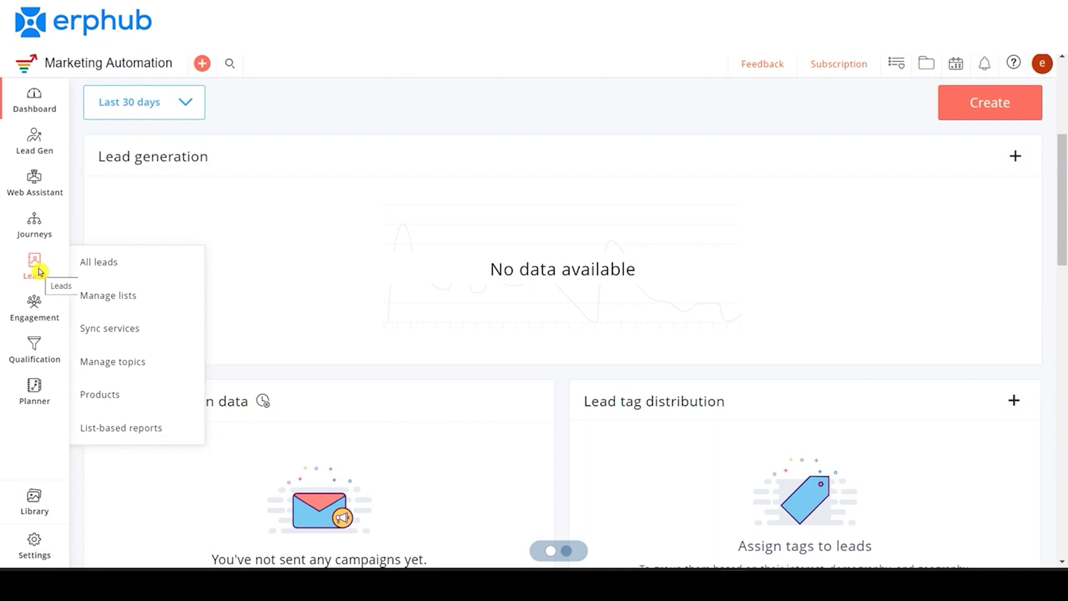
left_click(35, 310)
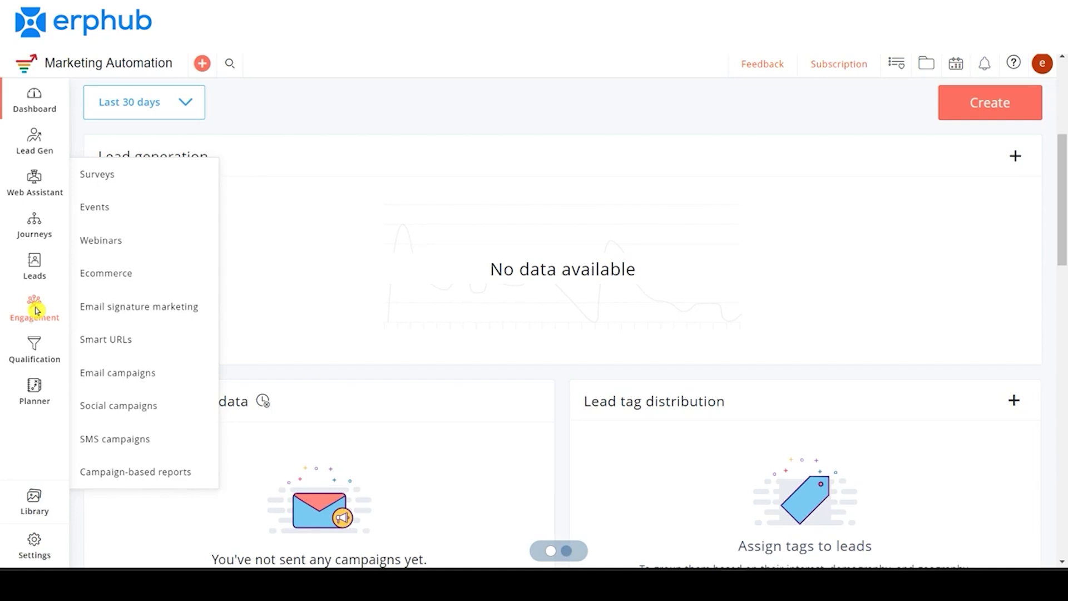
left_click(34, 349)
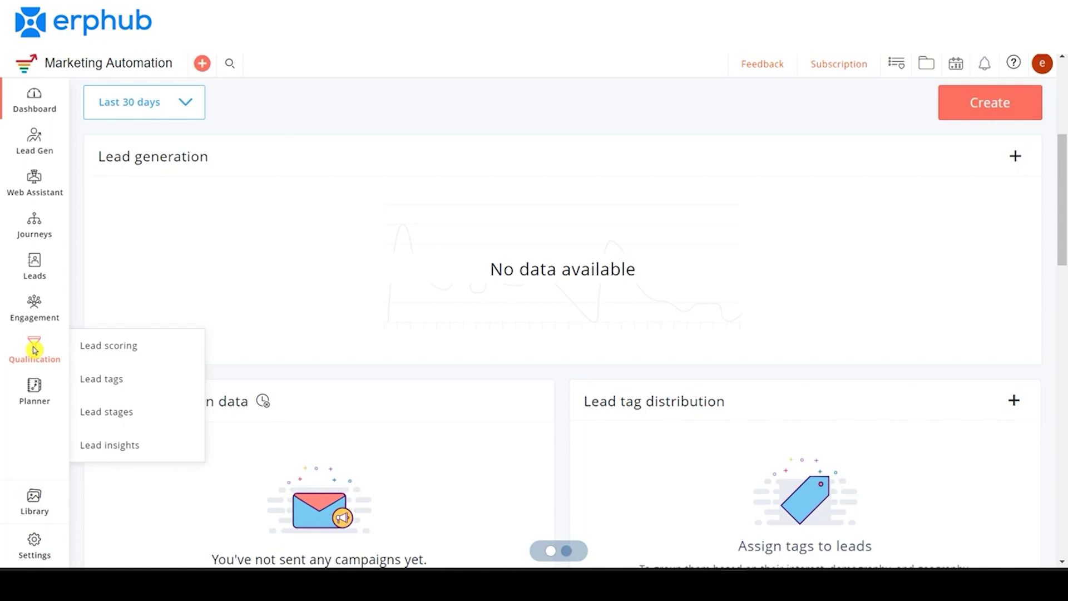
mouse_move(35, 388)
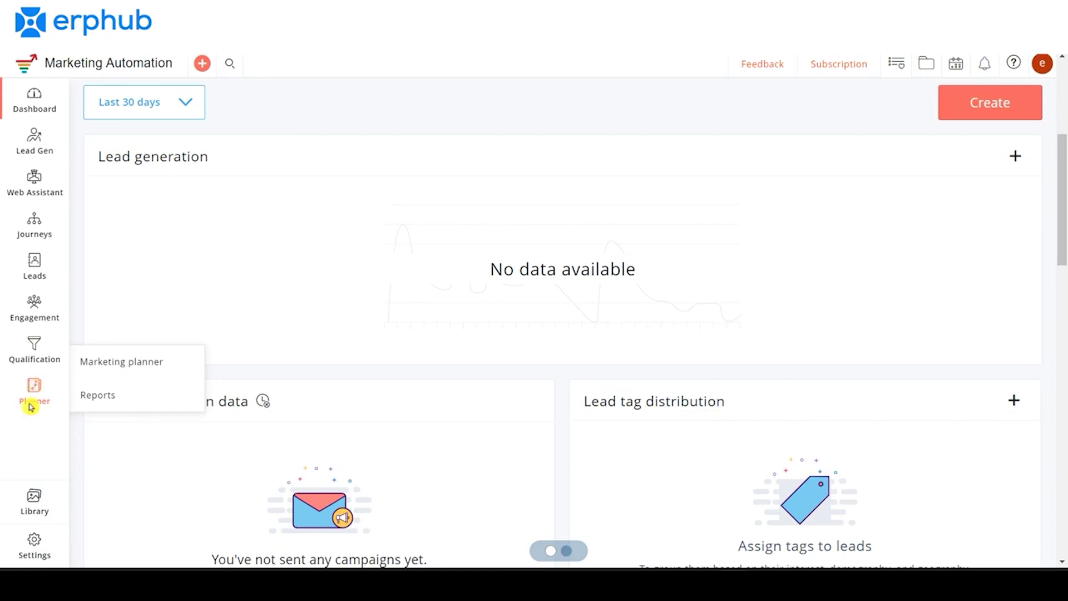
left_click(30, 509)
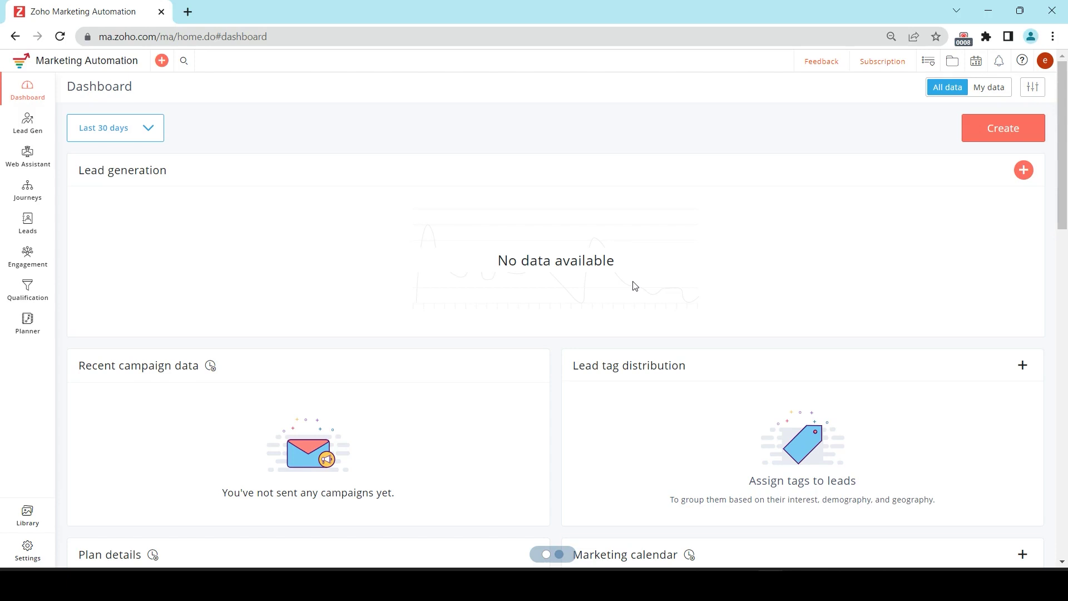
Review the Profile and Company details pages, then return to the Settings overview.
left_click(17, 562)
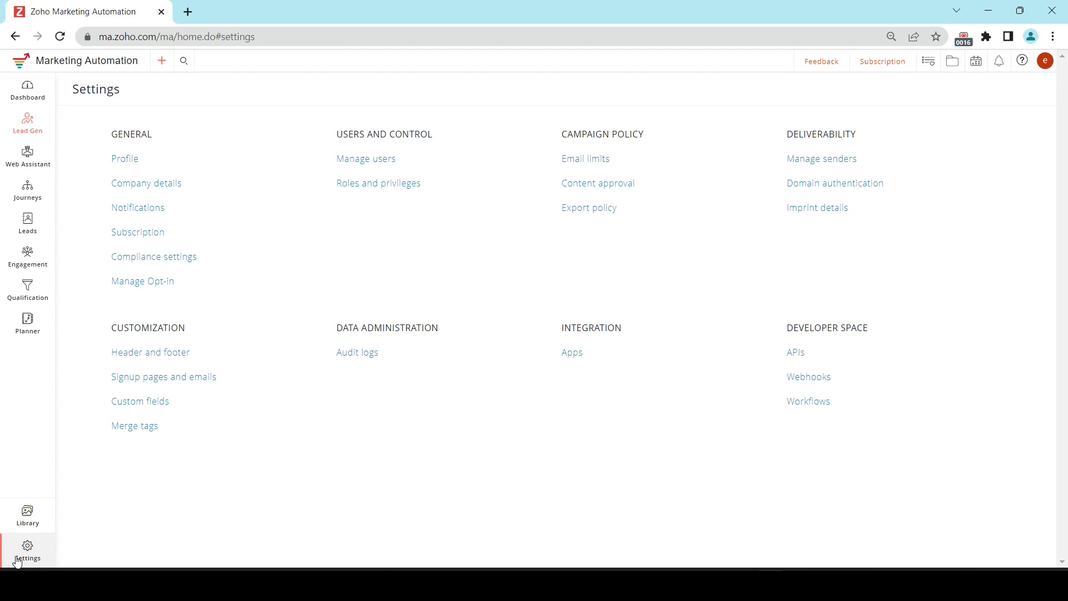
left_click(125, 159)
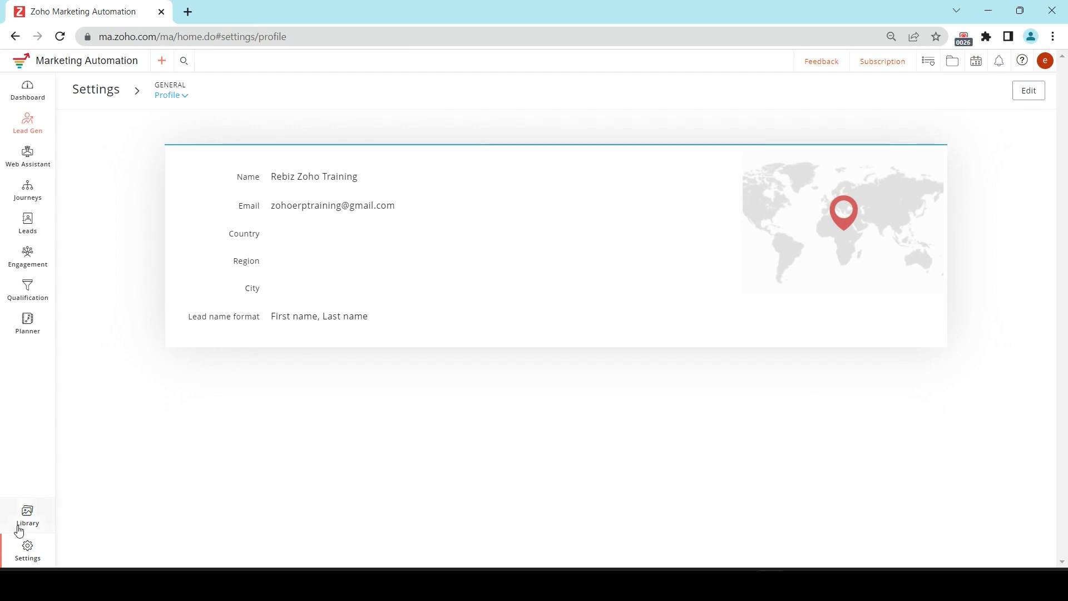
left_click(27, 547)
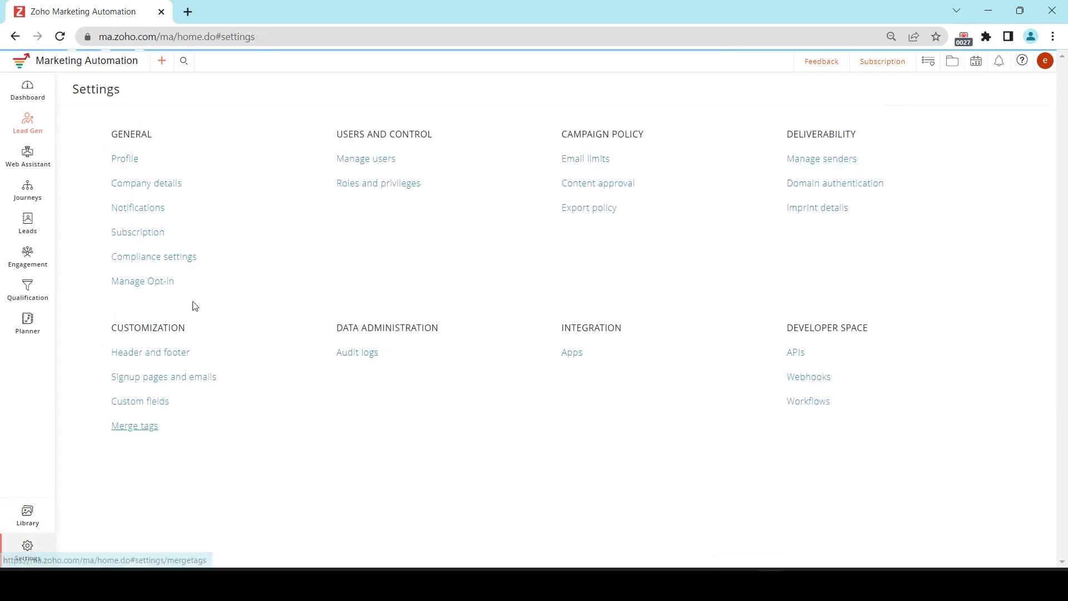
left_click(146, 185)
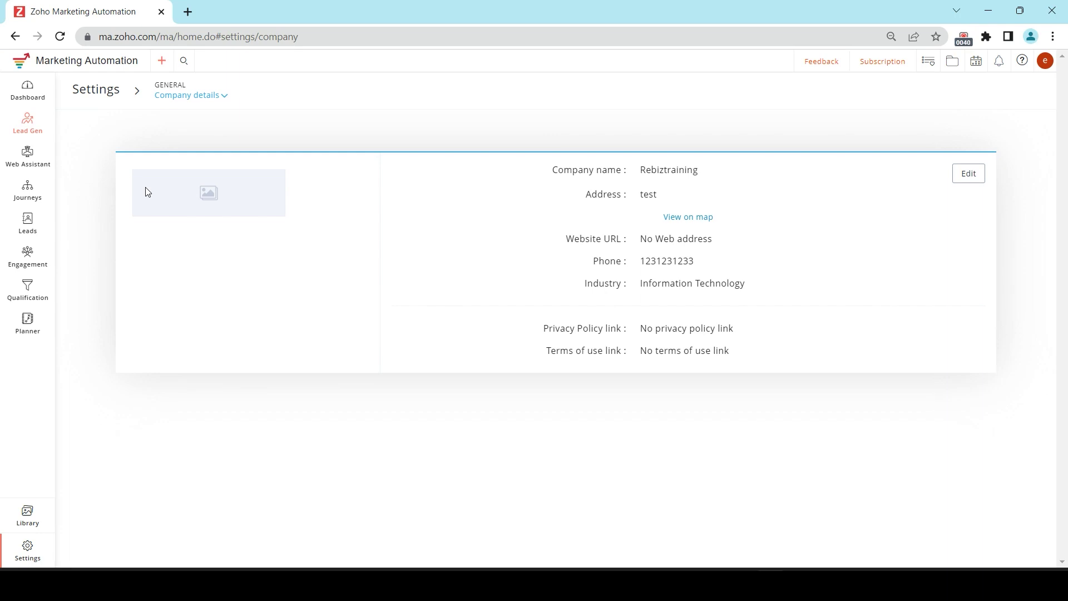
left_click(27, 551)
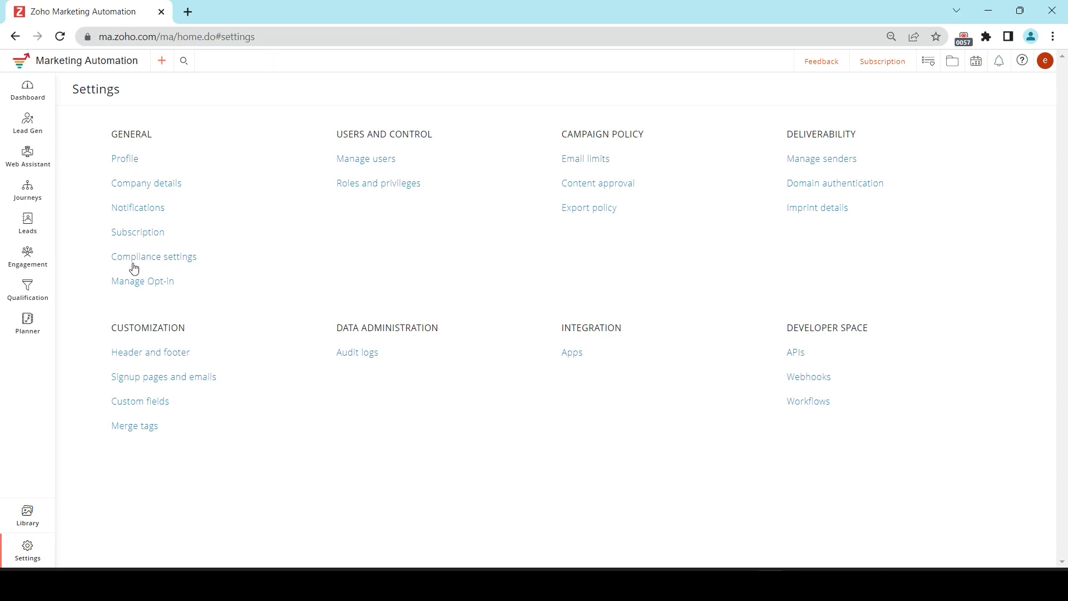
Switch on GDPR compliance in Compliance settings, confirm with Go ahead, and return to Settings.
left_click(156, 260)
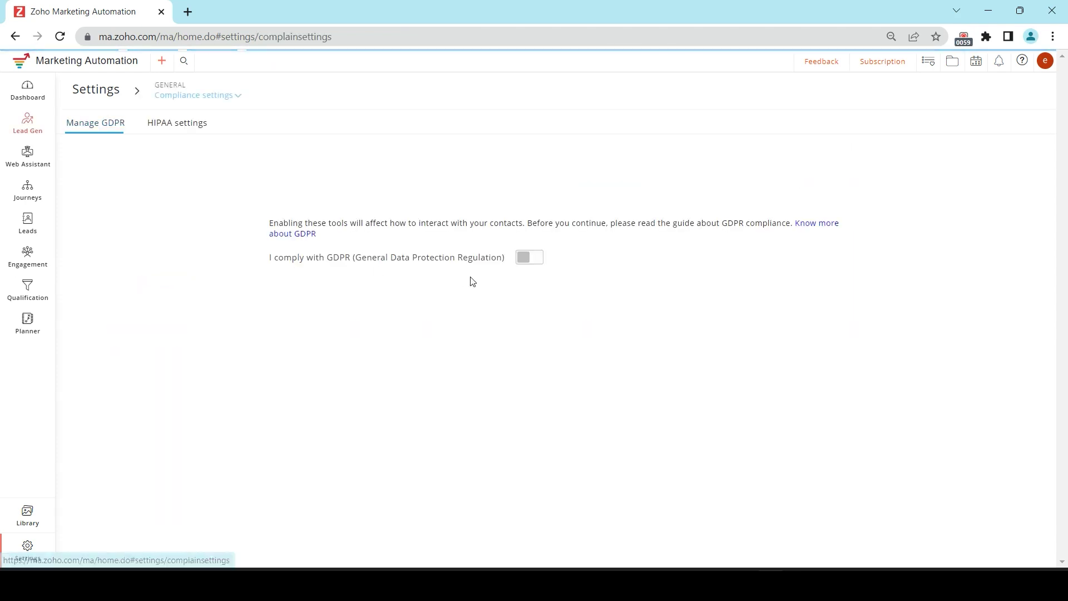
left_click(530, 258)
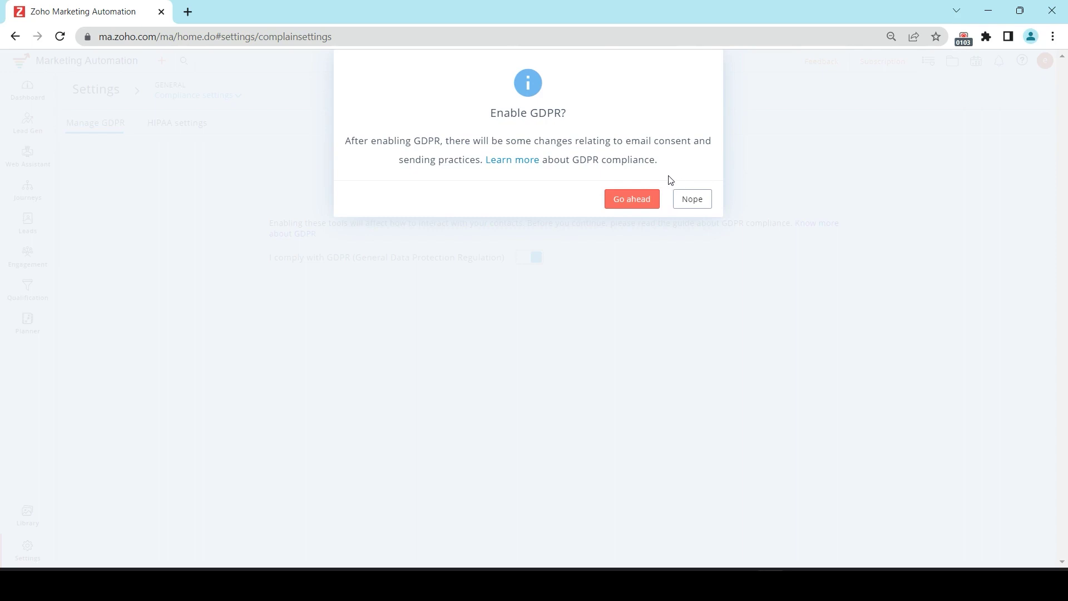
left_click(644, 200)
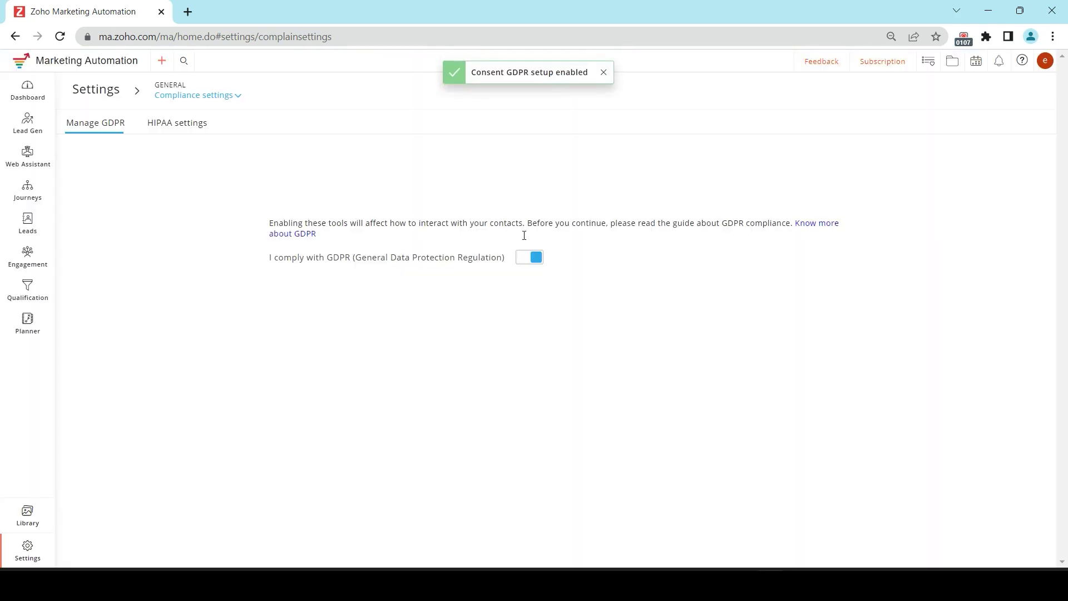
left_click(26, 553)
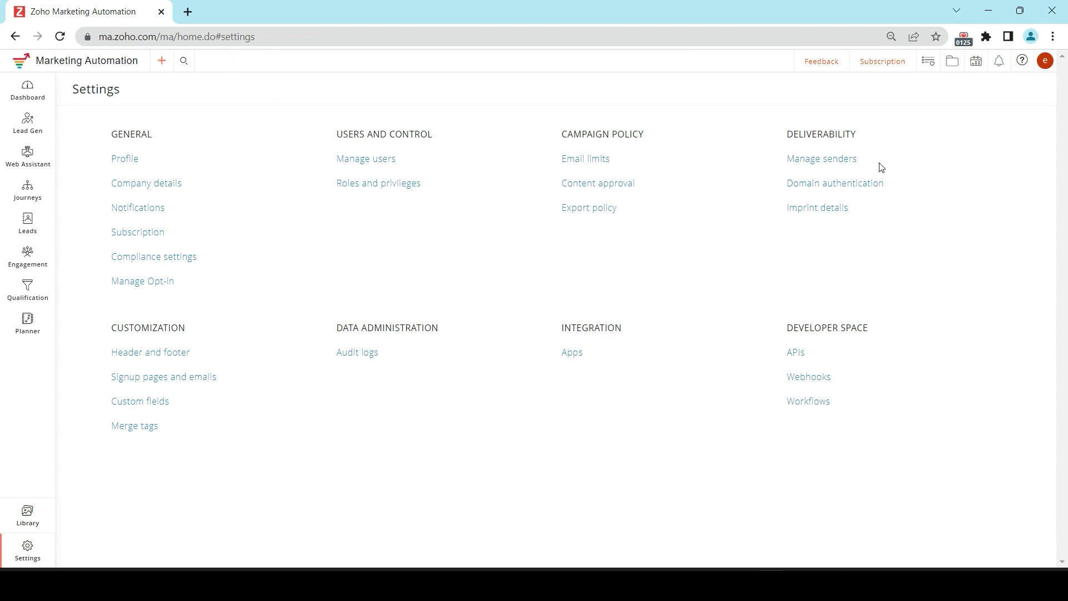
Open Manage senders under Deliverability and start adding a new sender address.
right_click(825, 160)
left_click(823, 160)
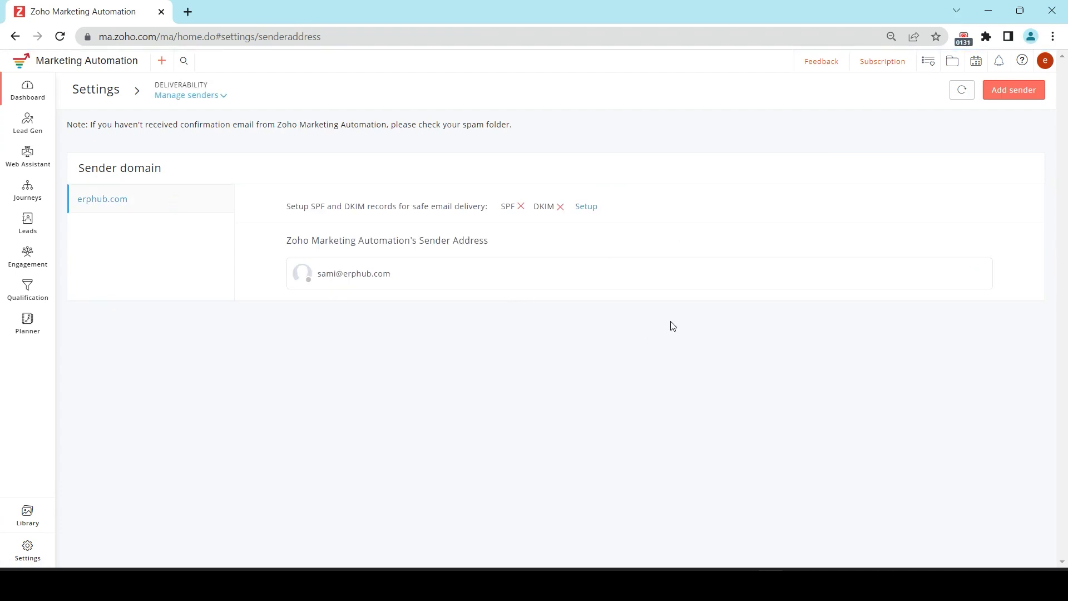
left_click(1013, 91)
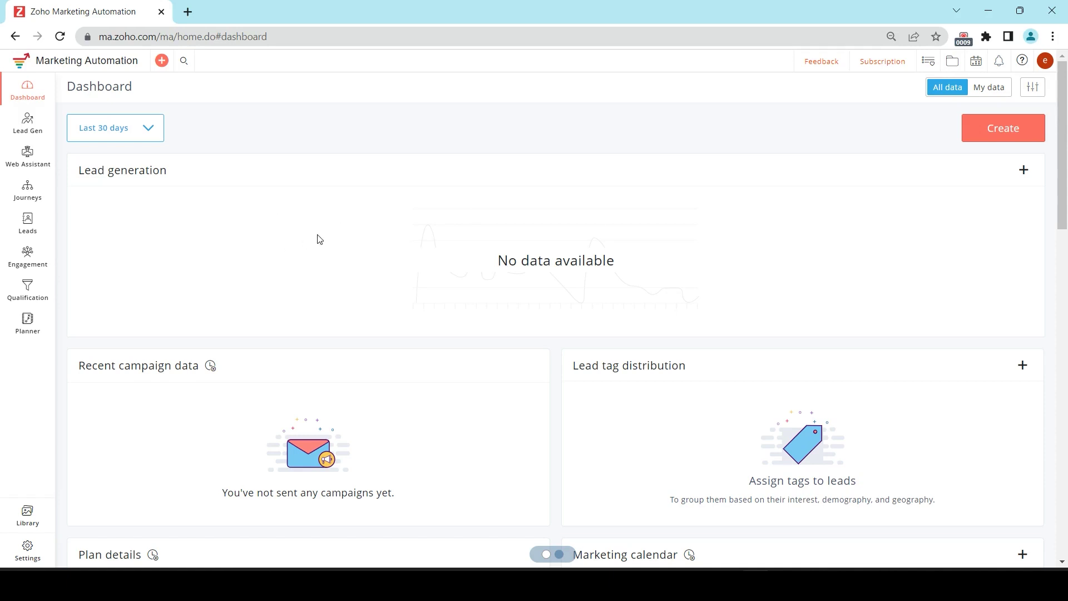
Open the All leads list and start the form for adding a single lead.
left_click(35, 224)
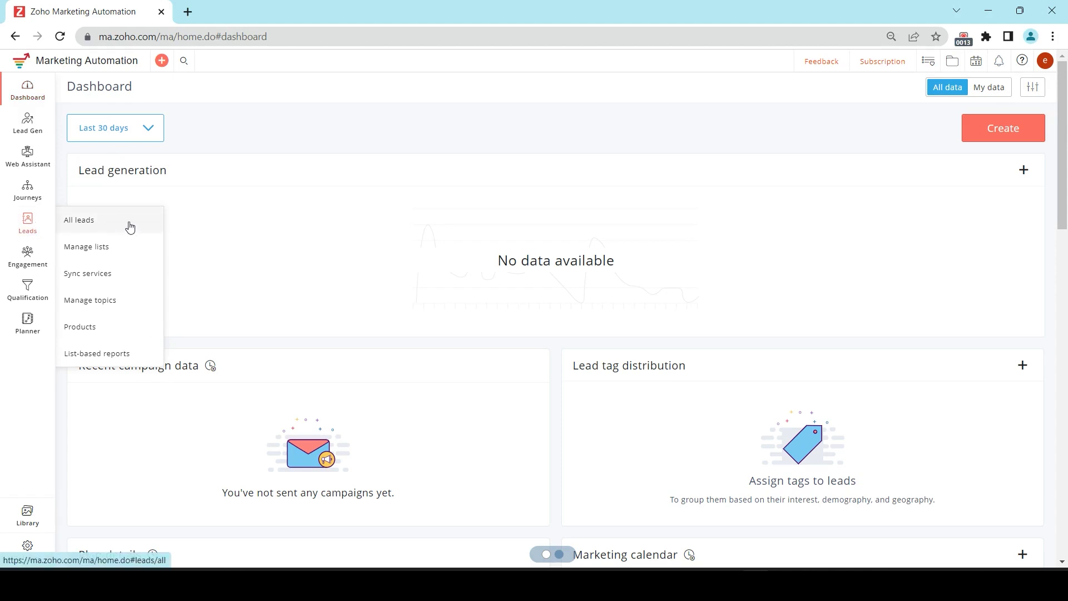
left_click(108, 228)
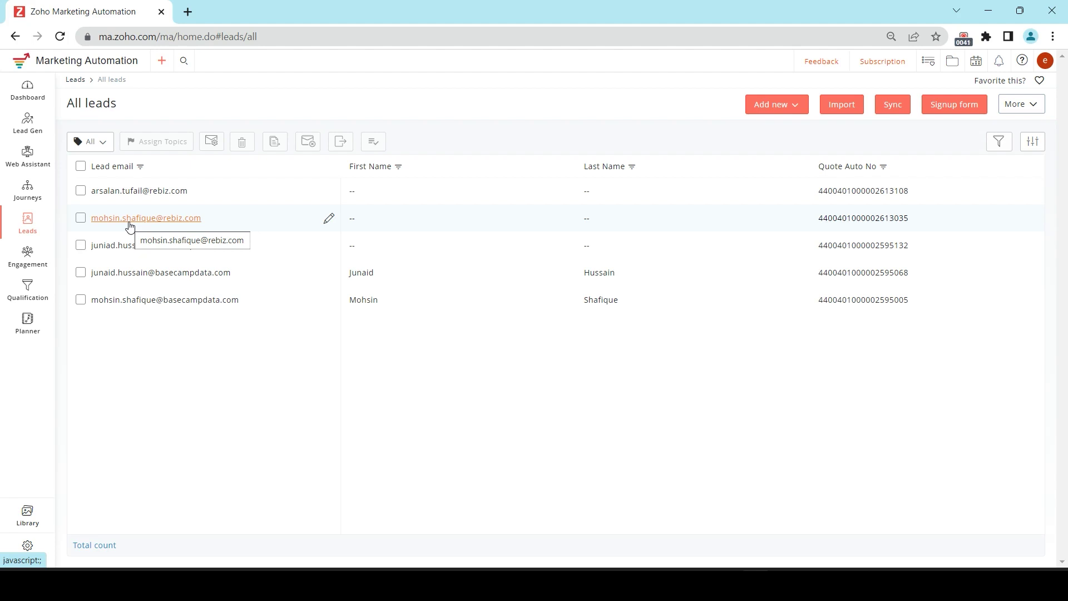
left_click(774, 104)
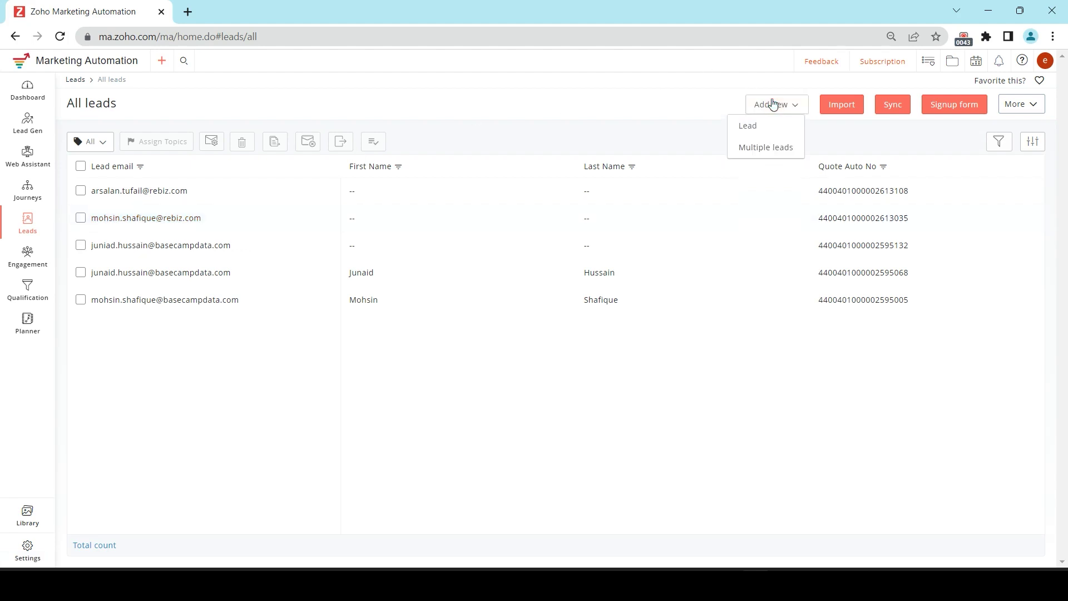
left_click(750, 131)
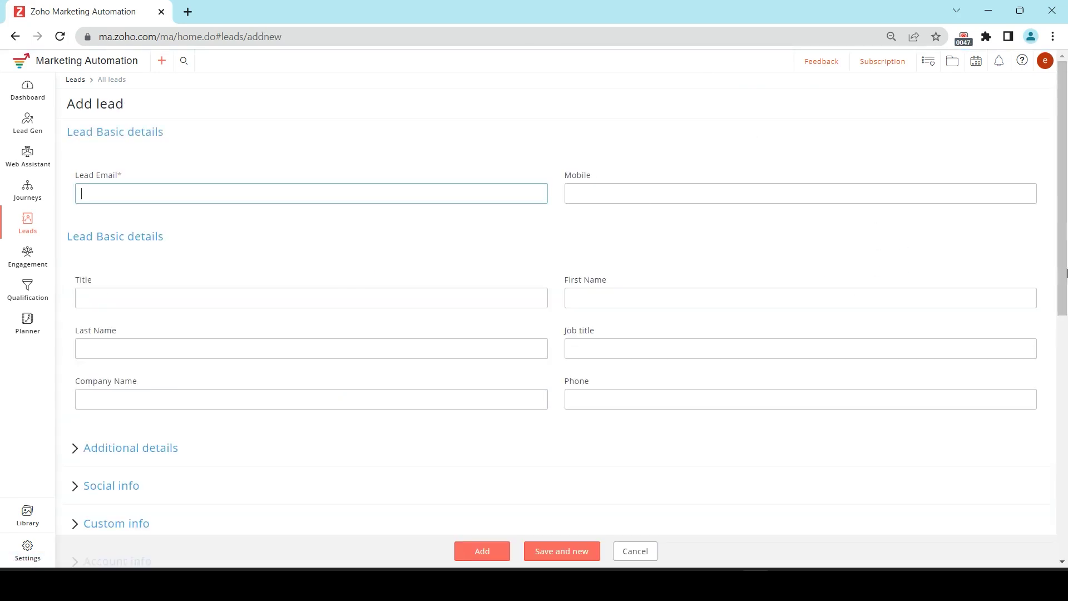
Scroll the new-lead form and view the Lead source channels without choosing one.
left_click_drag(1067, 220, 1067, 462)
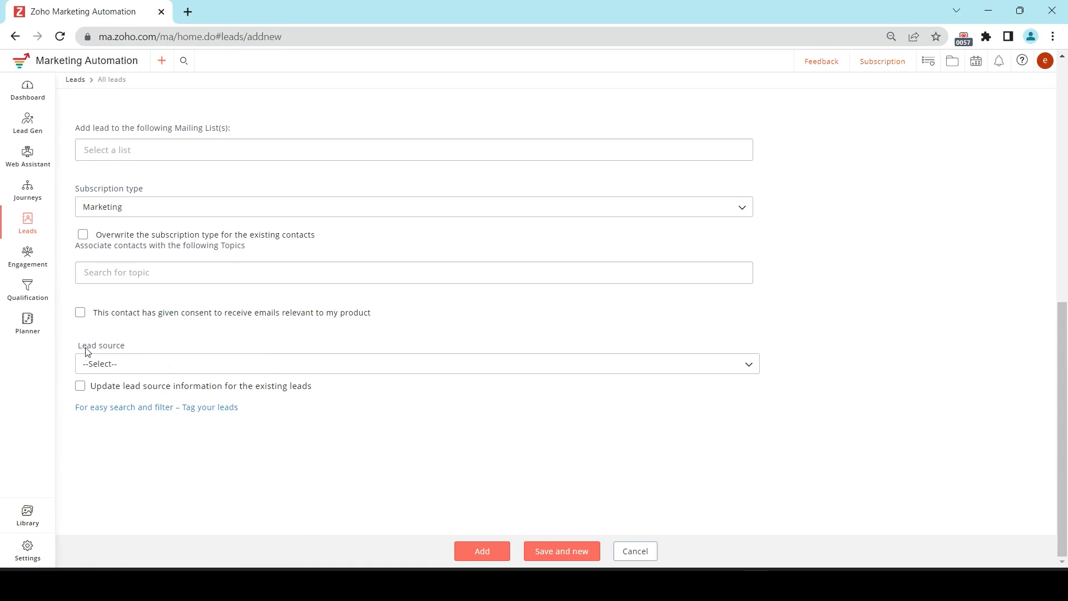
left_click(103, 365)
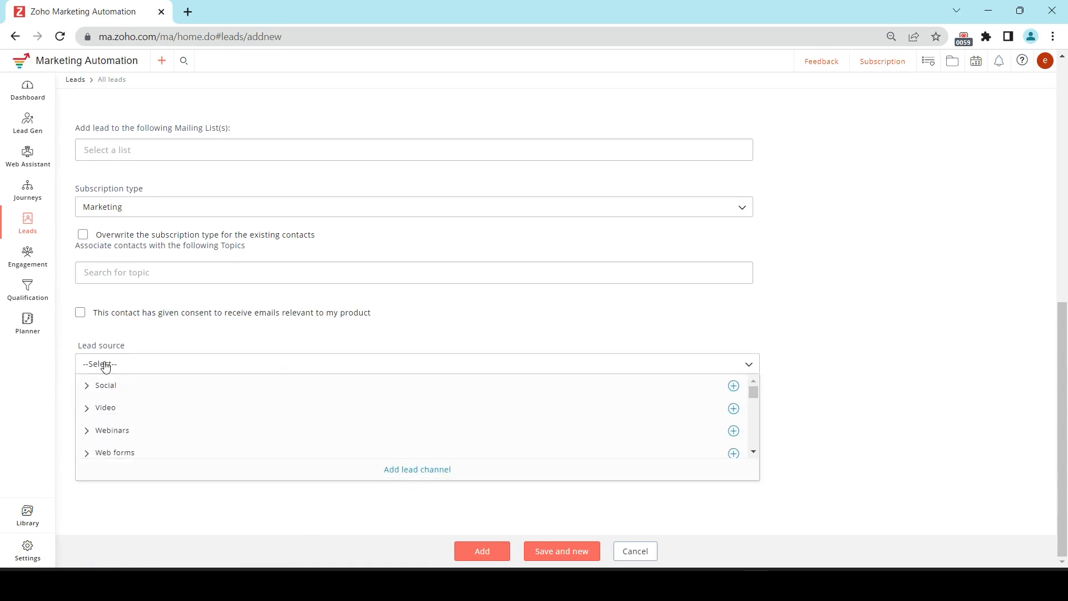
left_click(106, 366)
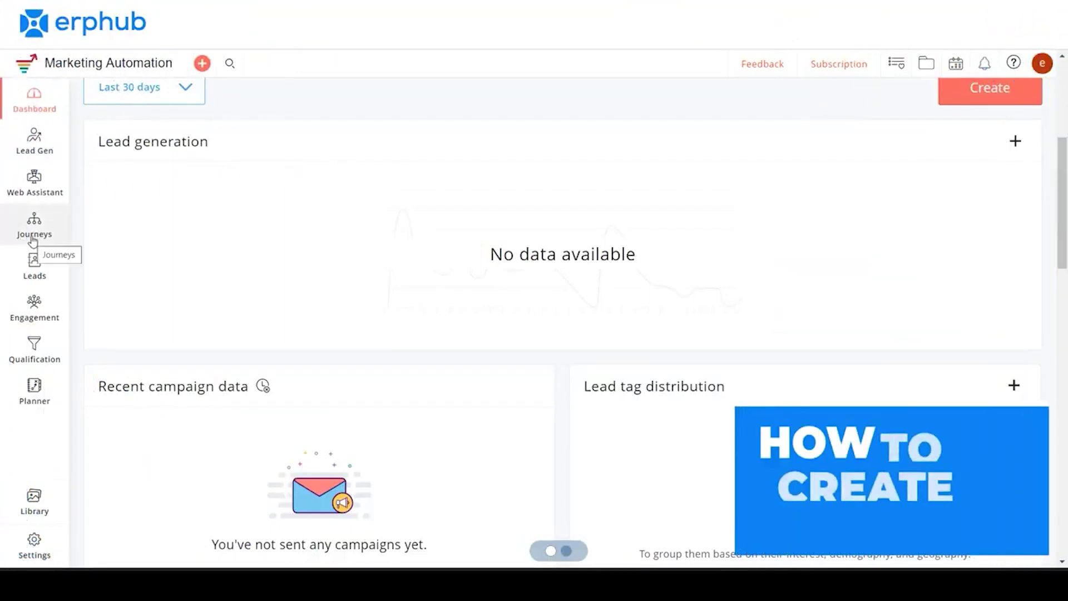
Show the Journeys menu in the left sidebar.
left_click(35, 236)
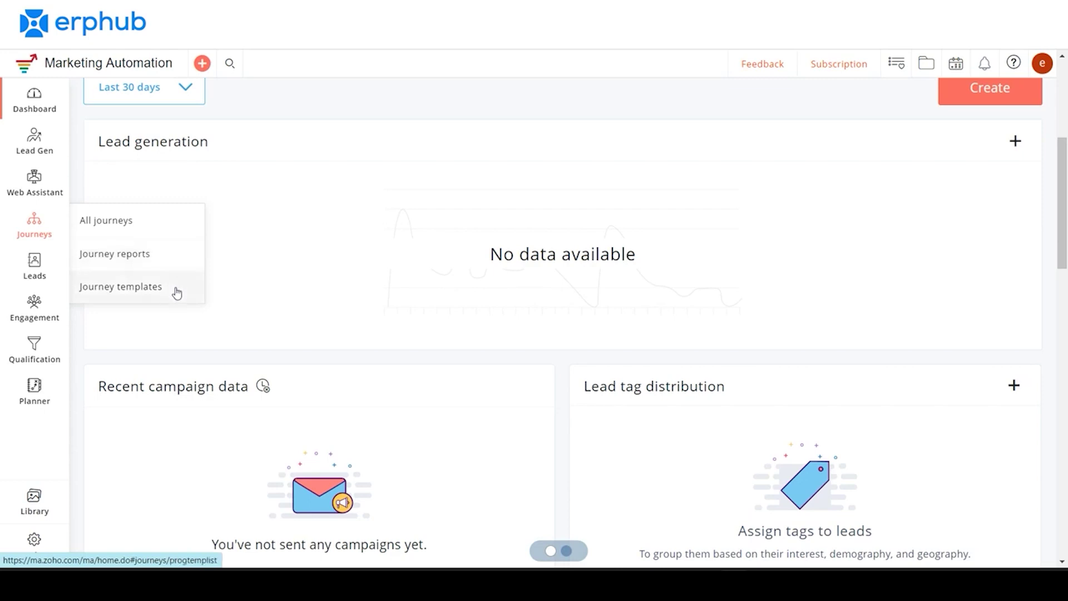
From All journeys, create a new journey using the Simple followup journey pre-built template.
left_click(151, 237)
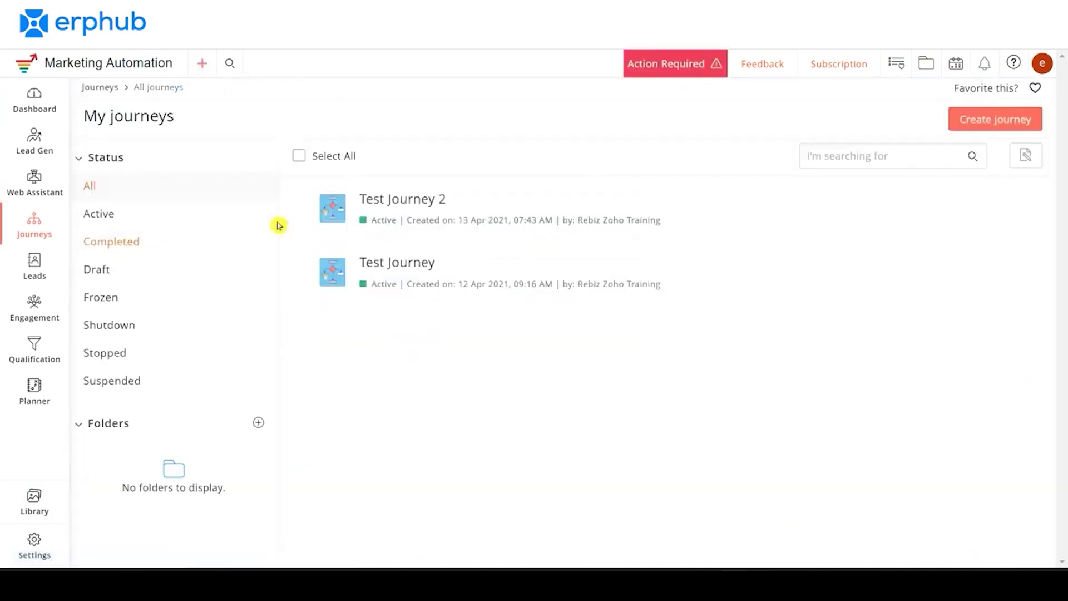
left_click(987, 120)
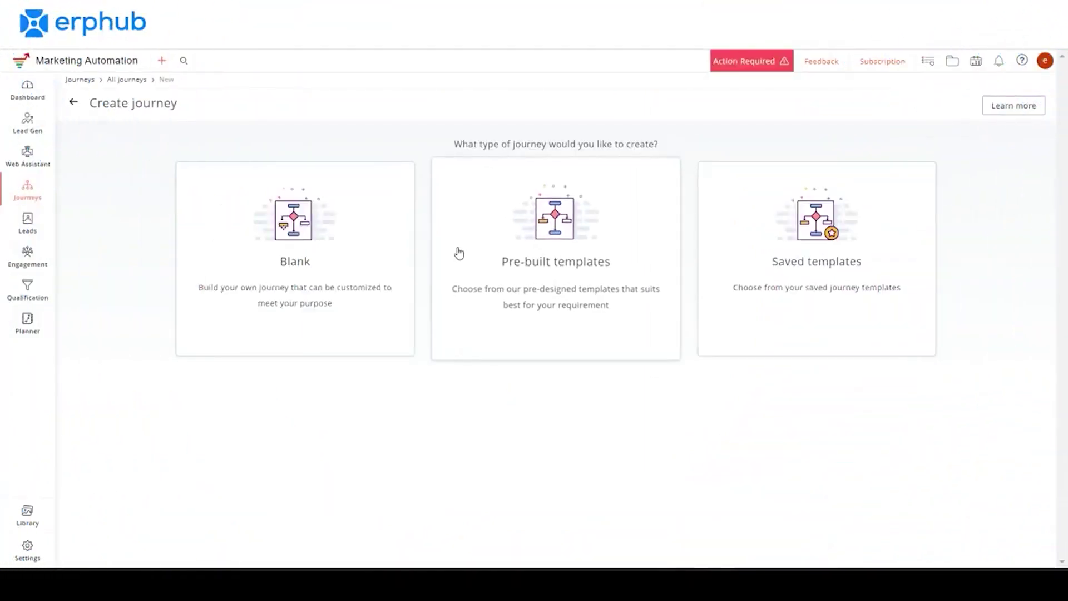
left_click(543, 245)
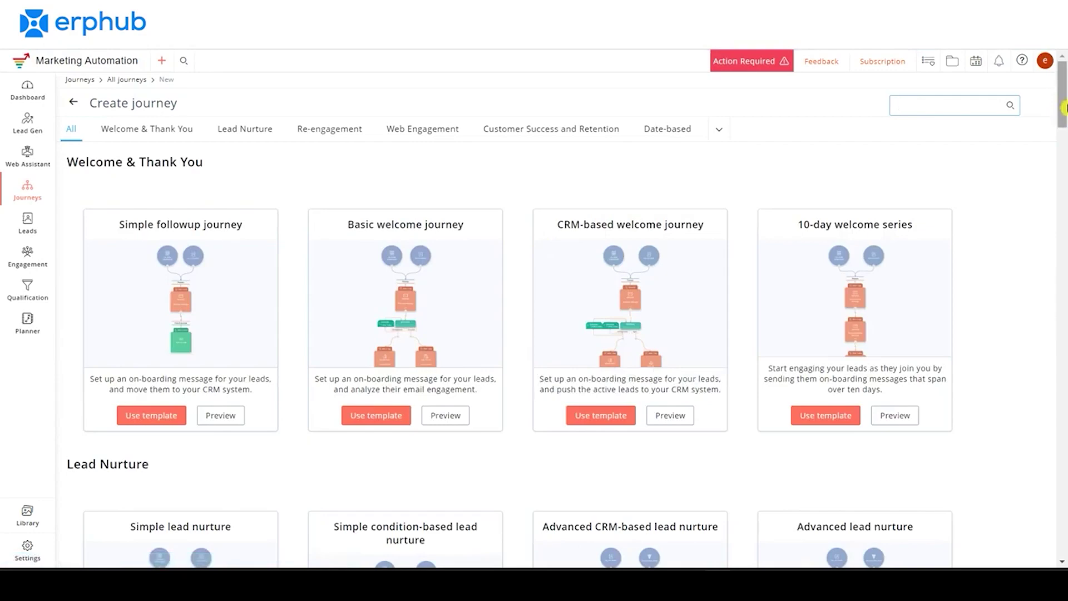
left_click_drag(1064, 109, 1063, 66)
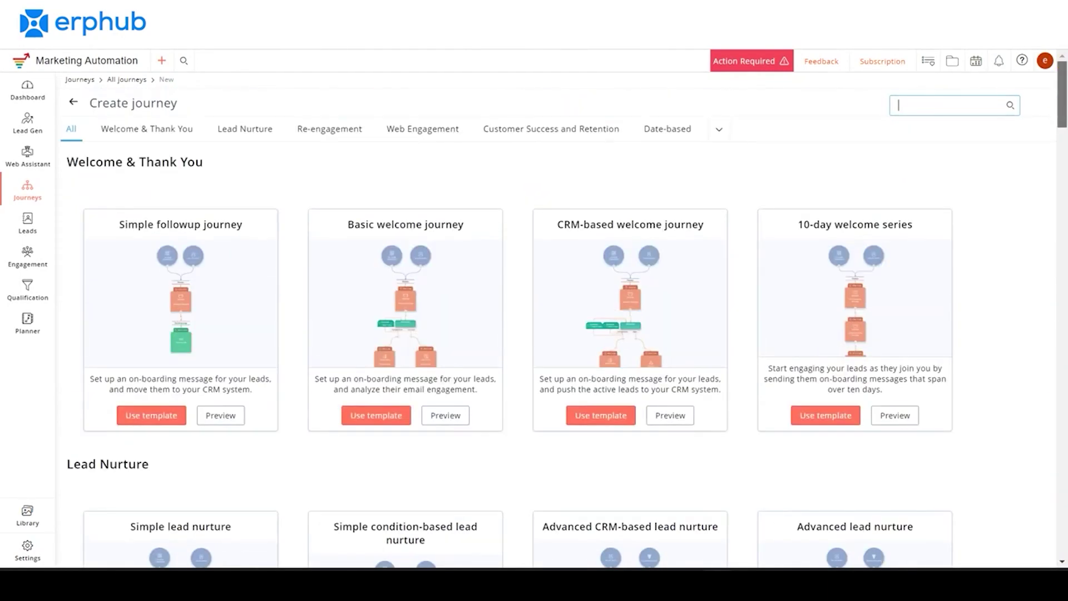
left_click(157, 422)
left_click(159, 426)
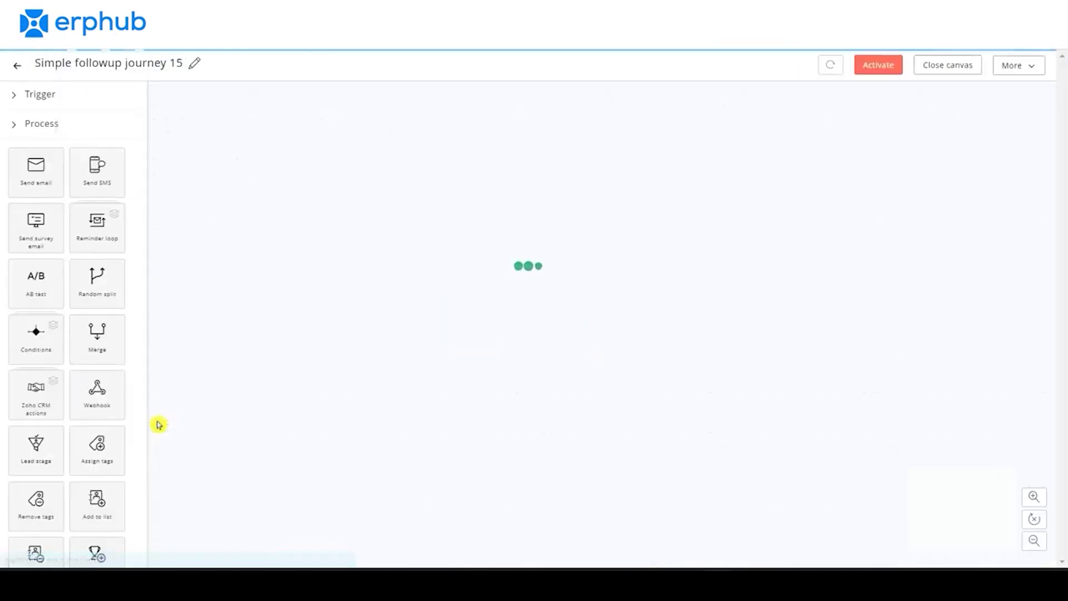
left_click(17, 132)
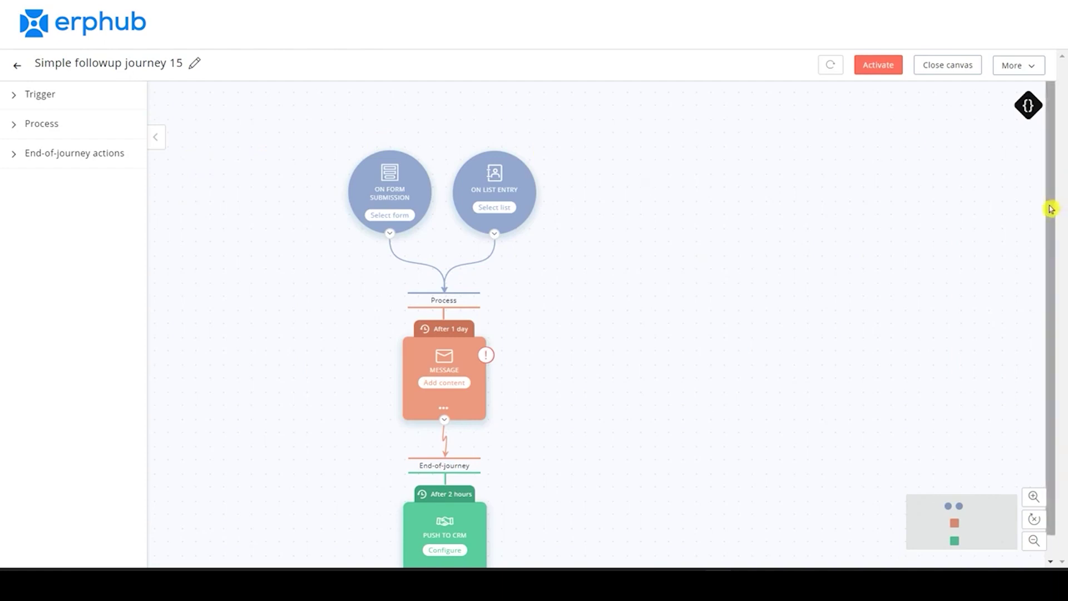
left_click_drag(1051, 208, 1050, 239)
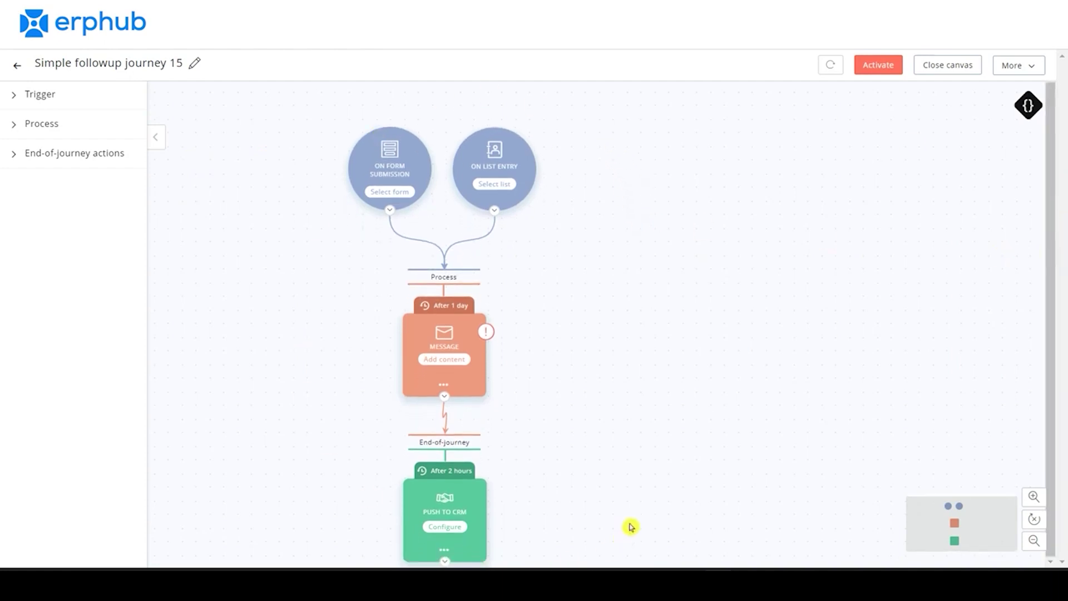
mouse_move(527, 174)
mouse_move(452, 310)
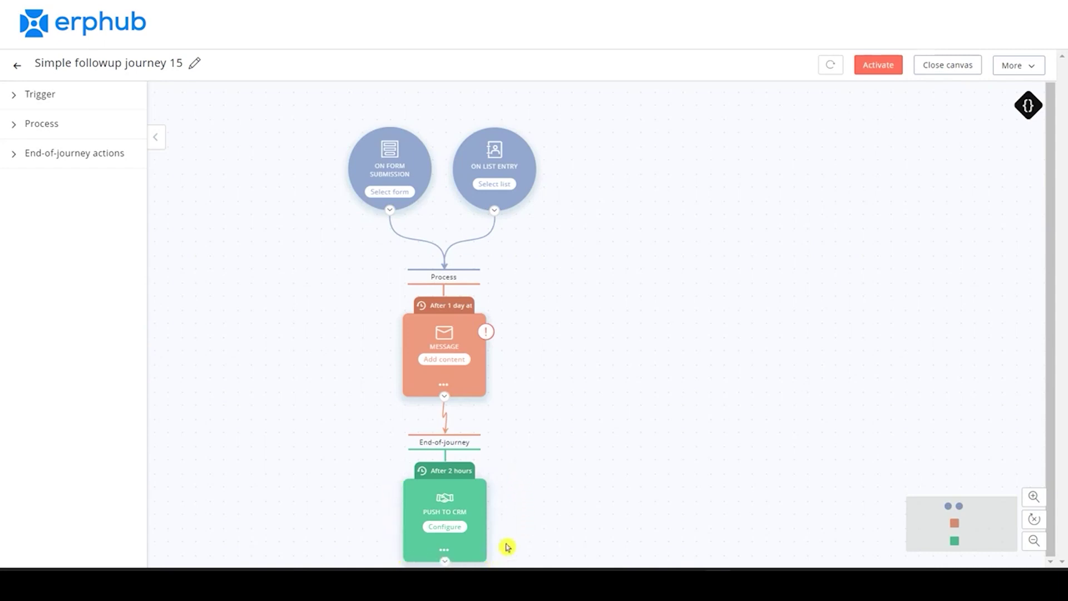
mouse_move(458, 471)
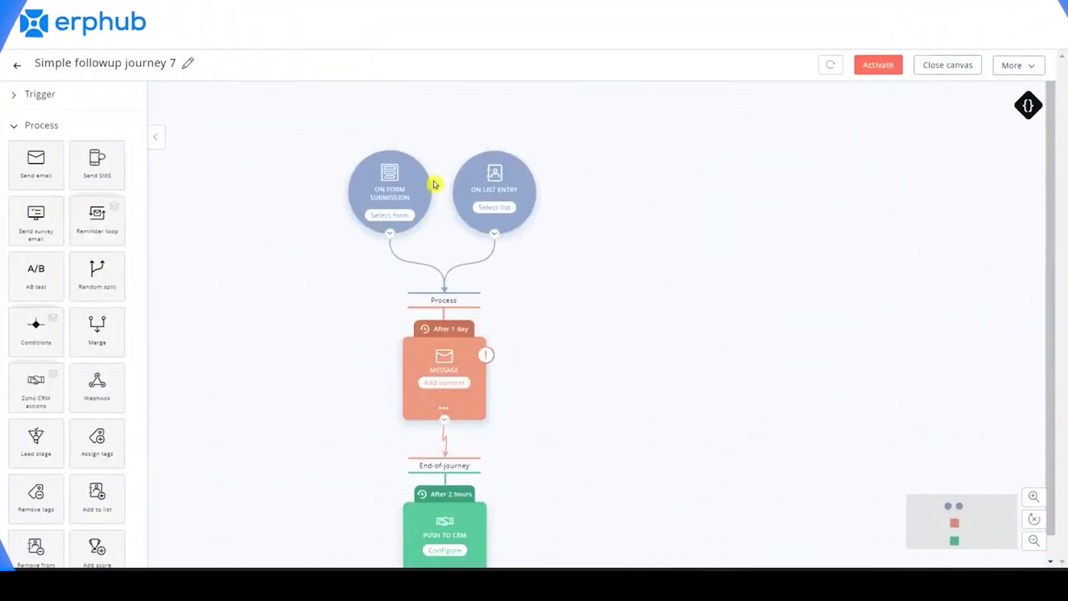
mouse_move(477, 187)
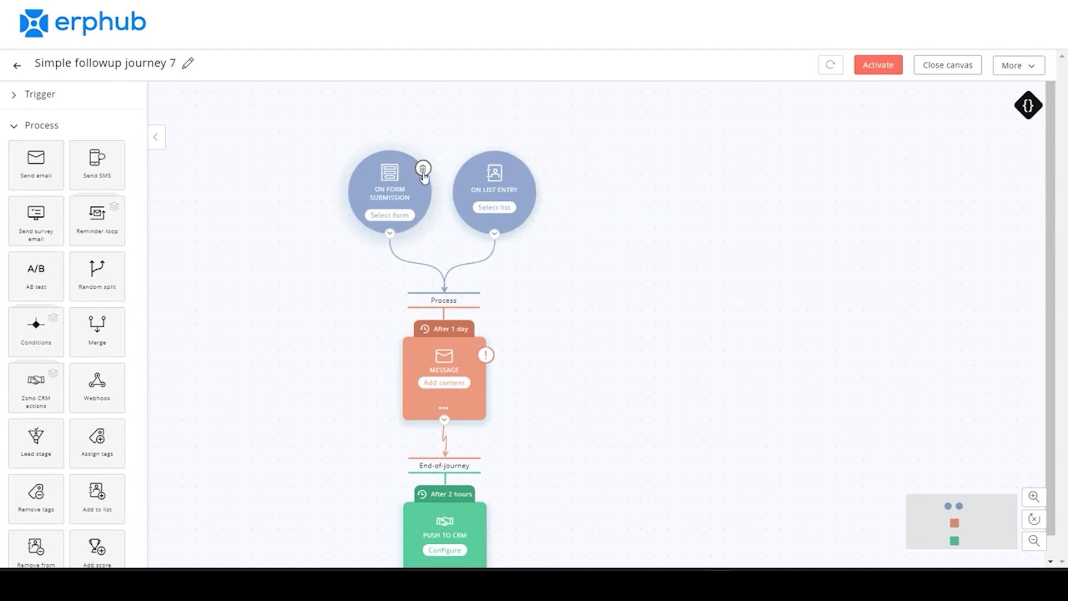
Delete the On form submission trigger and set On list entry to the Quote Contacts list.
left_click(423, 170)
left_click(609, 174)
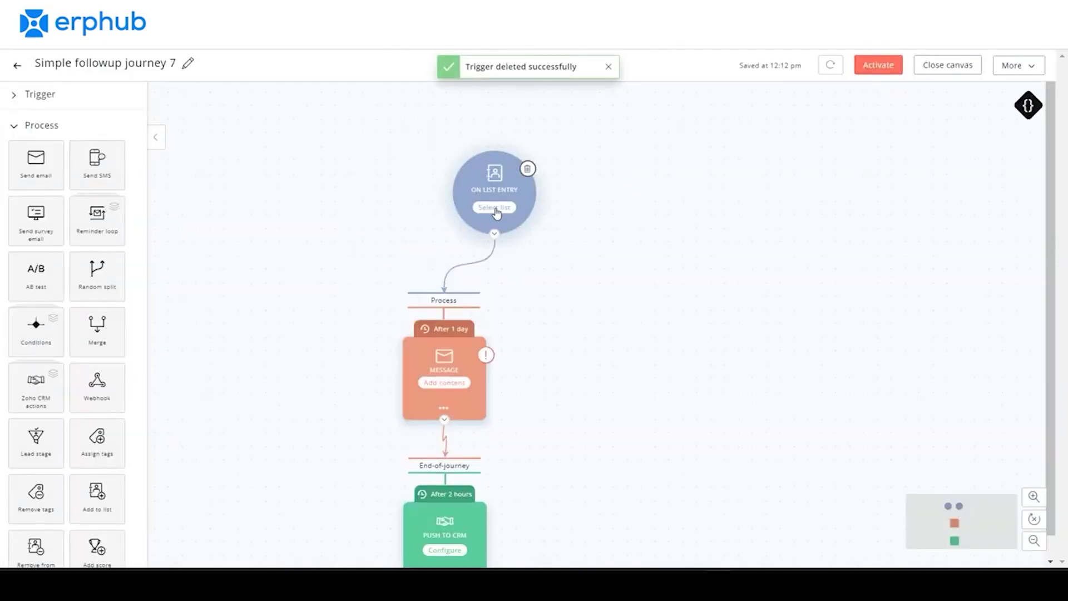
left_click(495, 208)
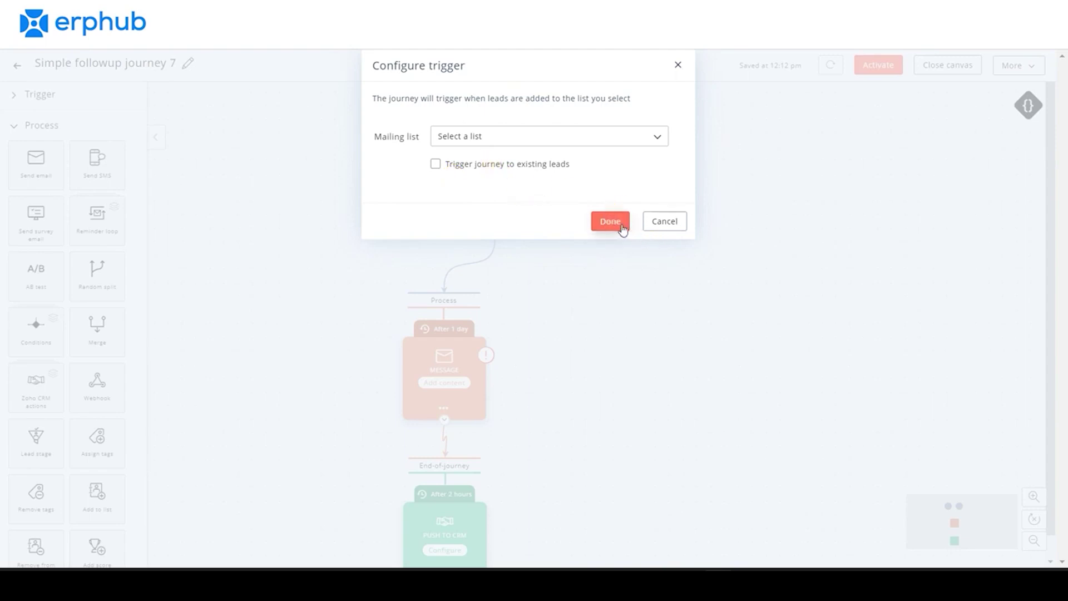
left_click(616, 141)
left_click(519, 190)
left_click(617, 227)
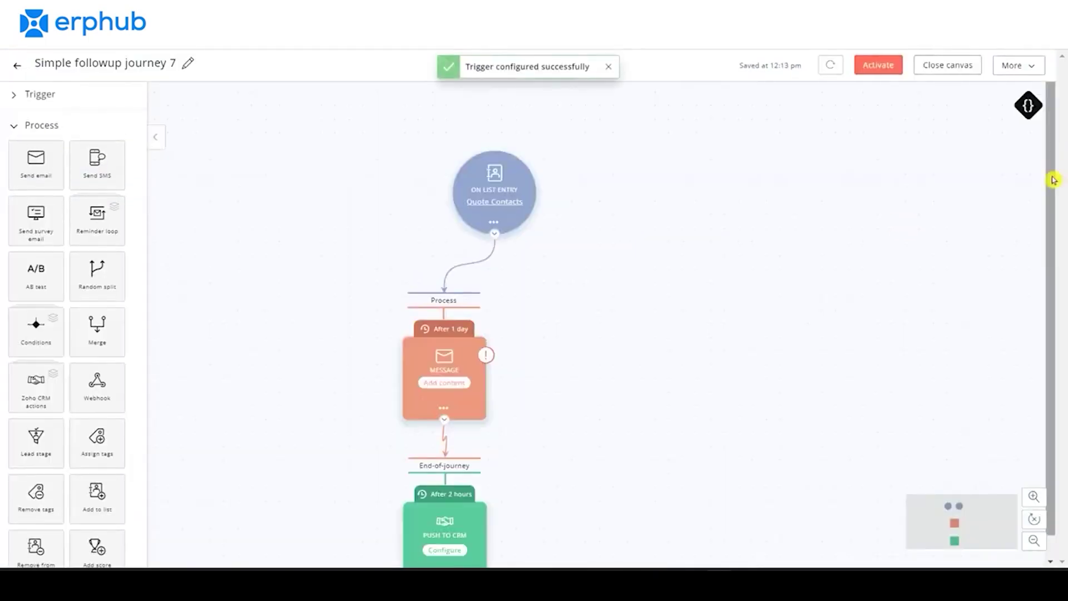
Check the After 1 day delay without changes, then start adding content to the Message node.
left_click_drag(1052, 184, 1062, 265)
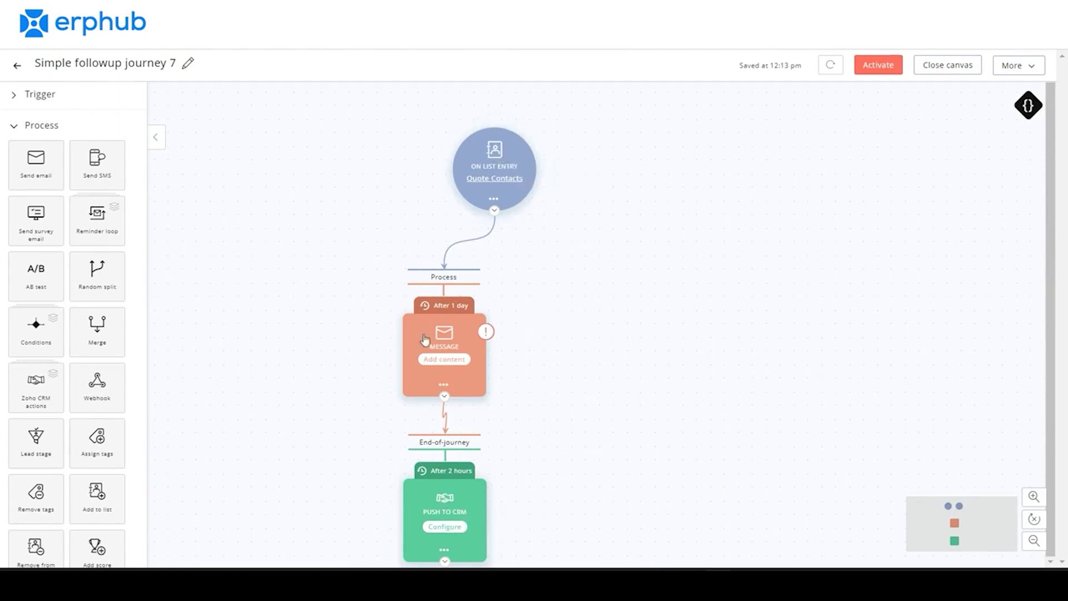
left_click(470, 303)
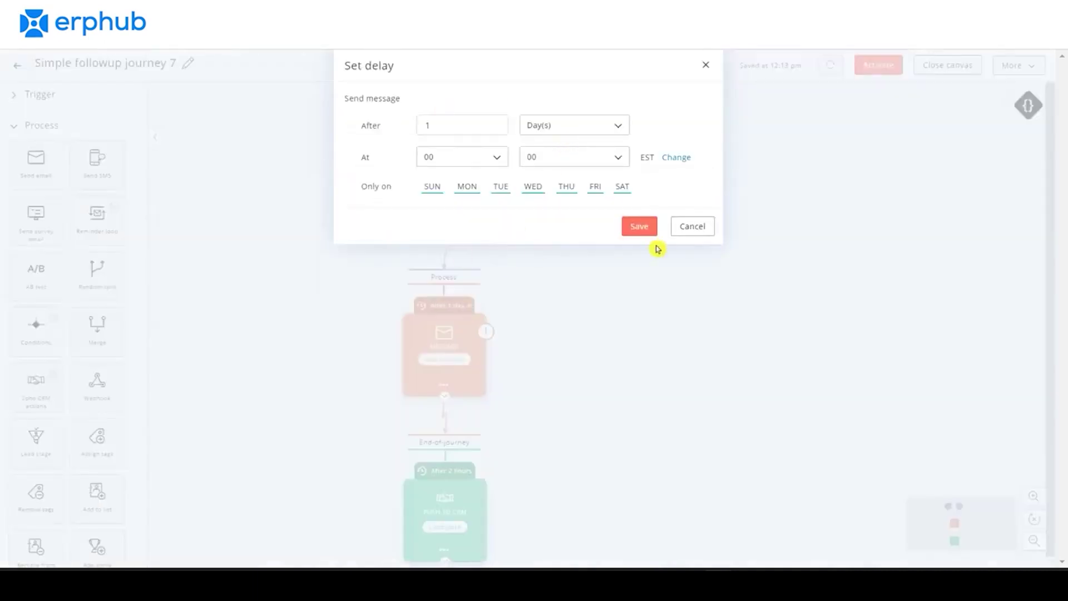
left_click(706, 66)
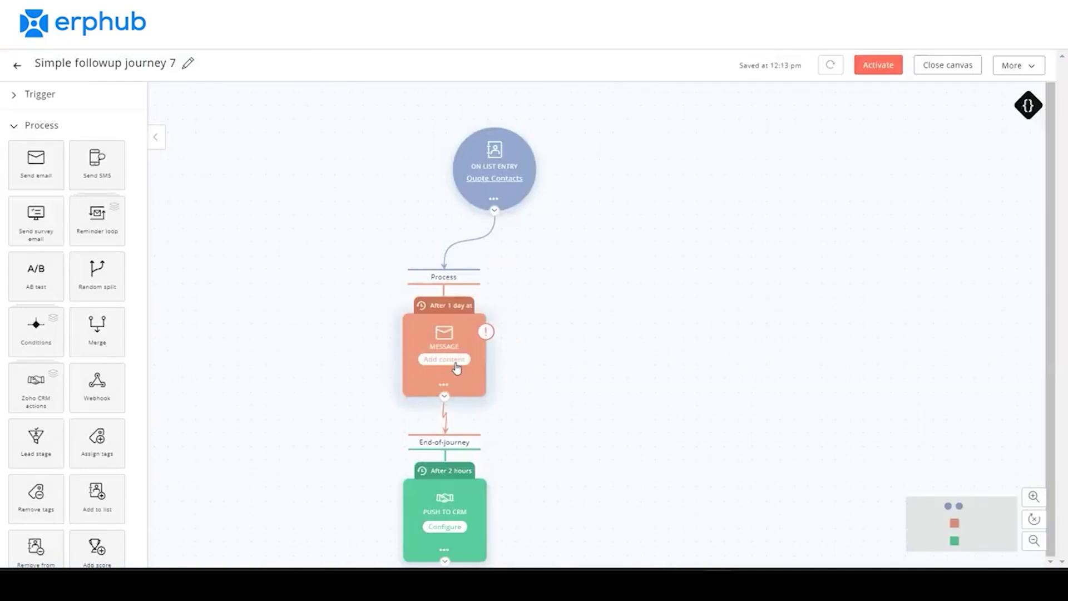
left_click(455, 361)
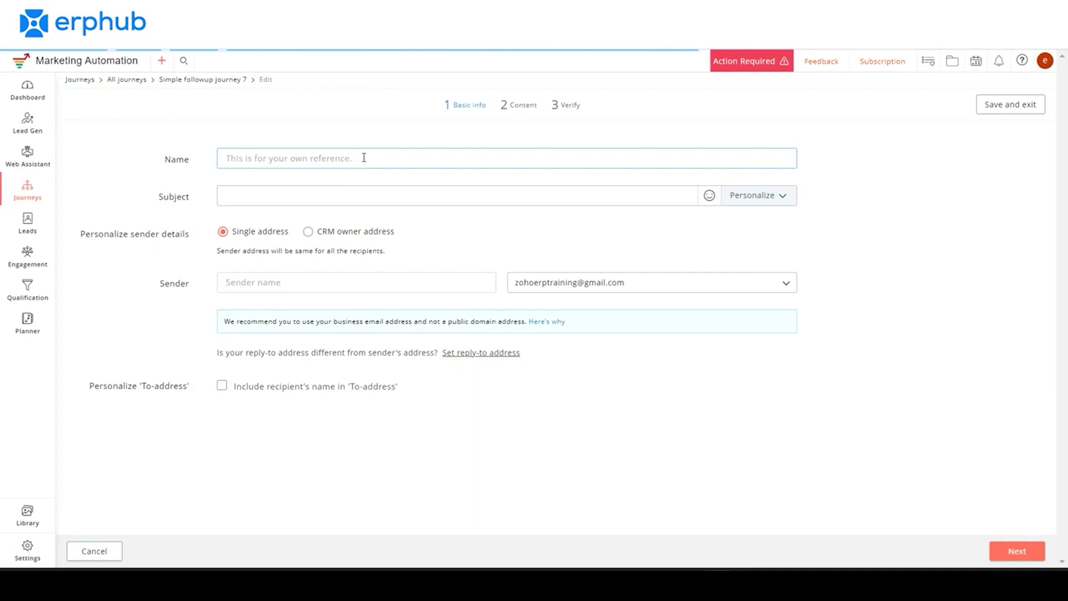
Name the email Test with subject Testing and sender name Test Name, including recipient names.
type("Test")
left_click(344, 193)
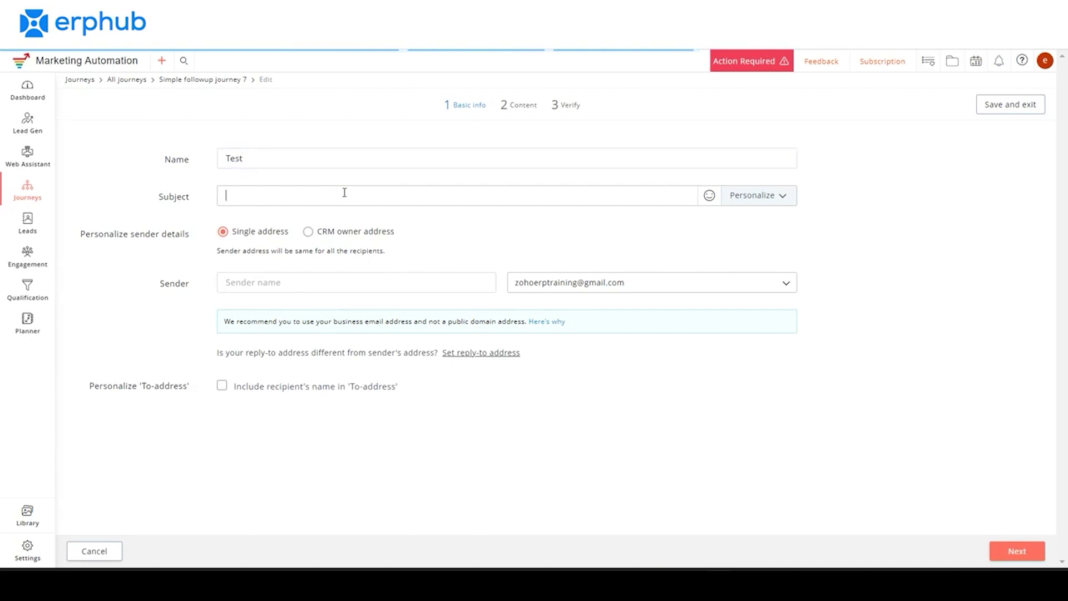
left_click(330, 287)
type("Test ")
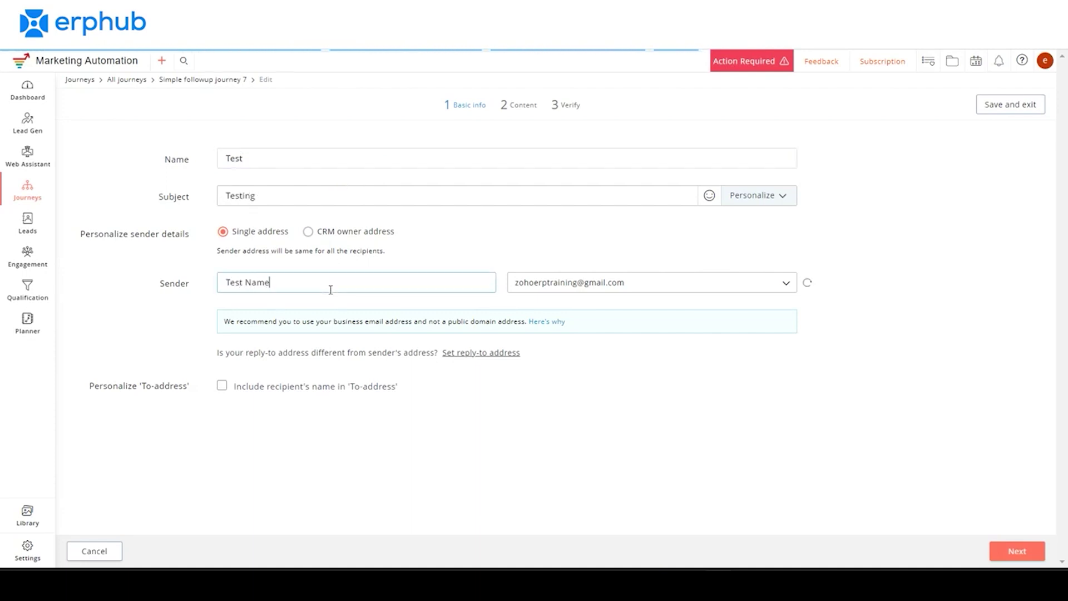
type("Name")
left_click(222, 385)
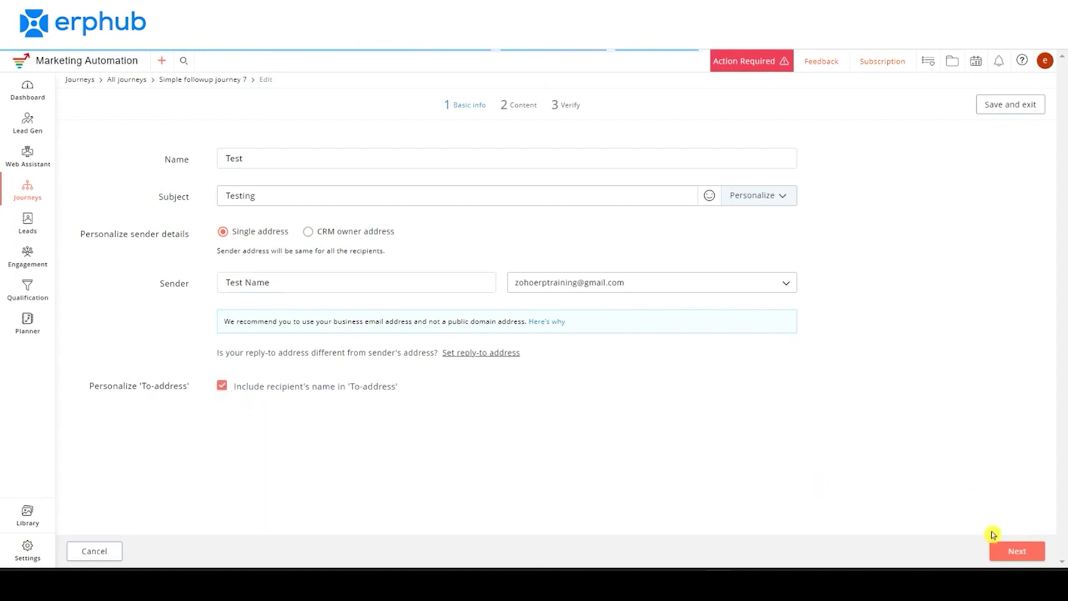
left_click(1017, 552)
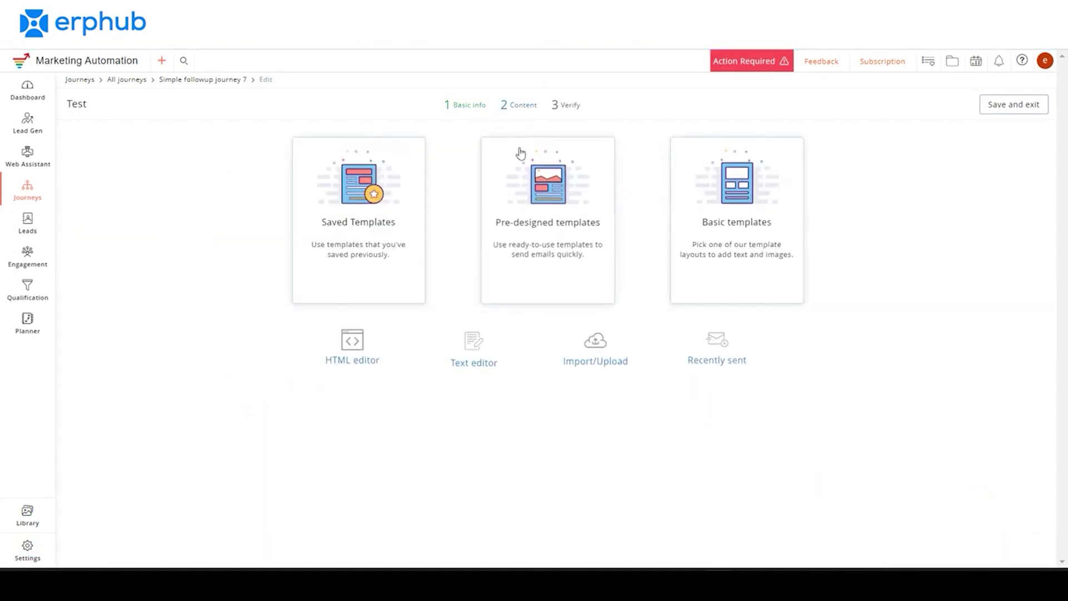
Apply the Welcome30 pre-designed template to the Test message and save its content.
left_click(587, 215)
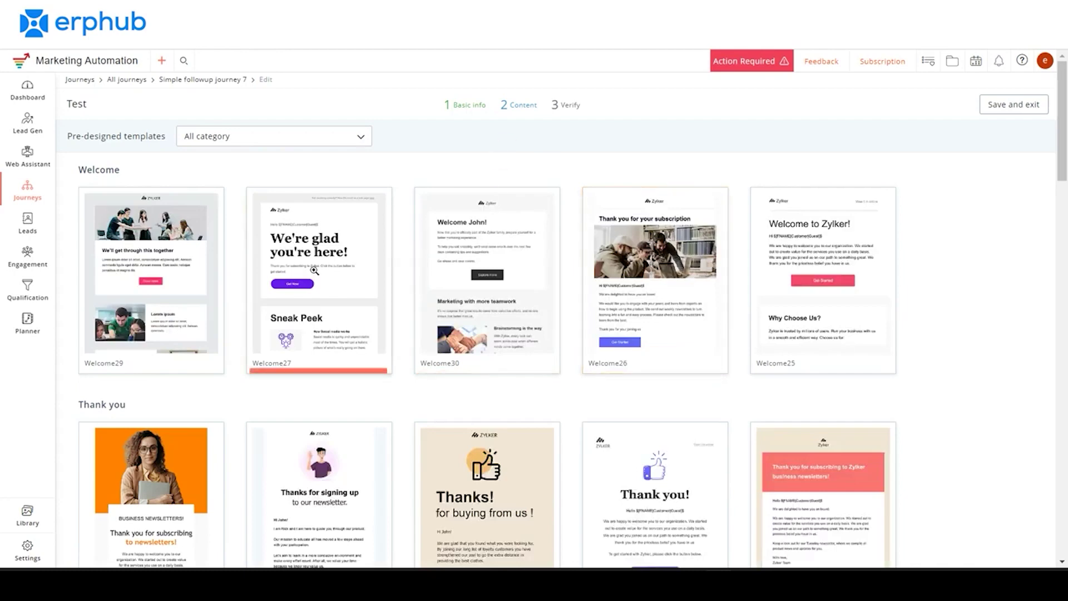
left_click(502, 265)
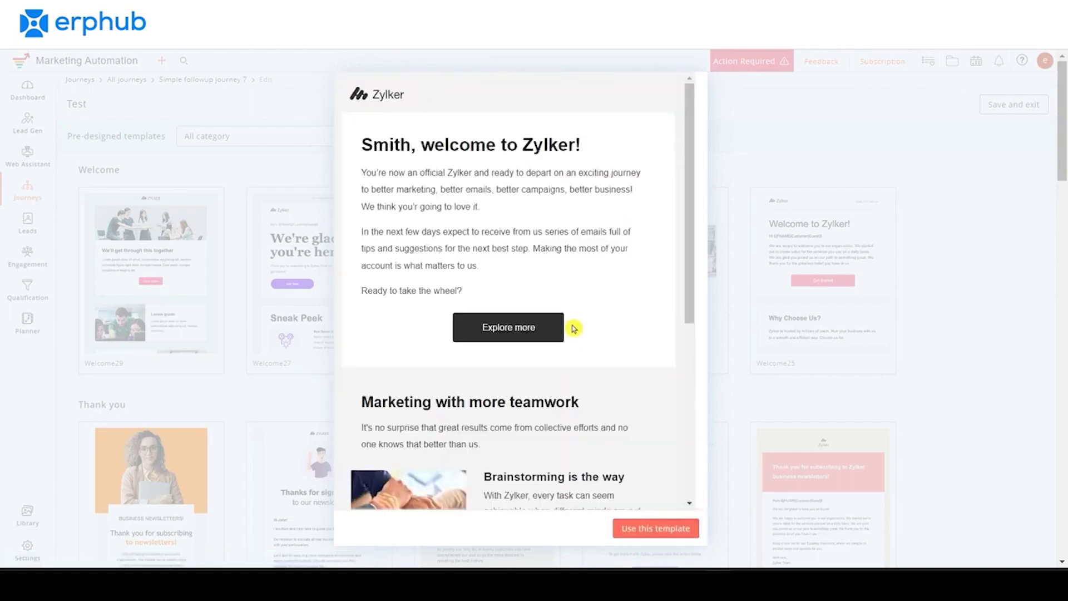
left_click(654, 529)
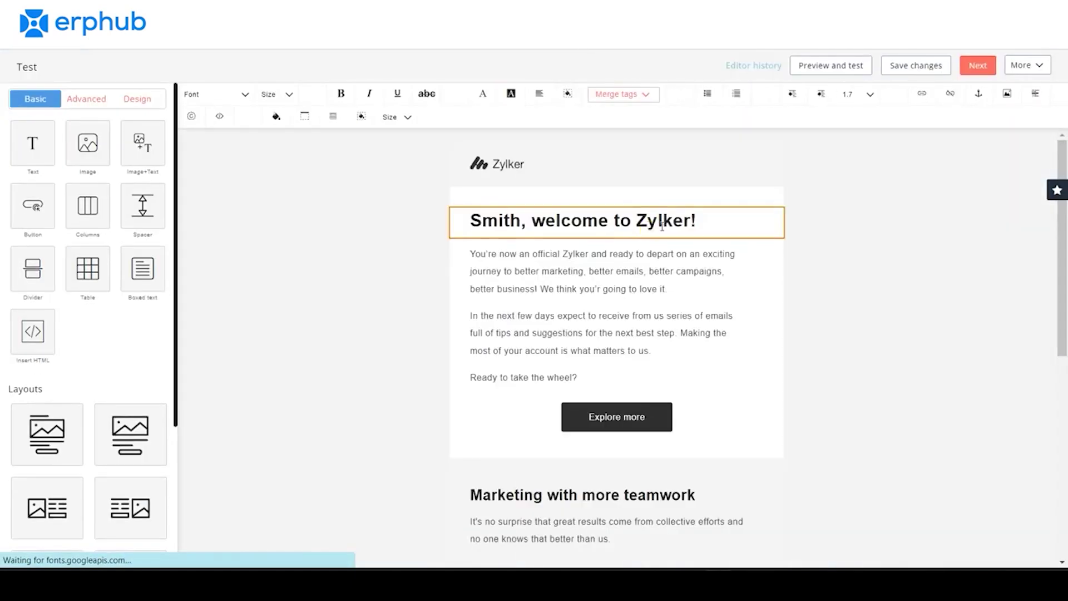
left_click_drag(1064, 250, 1064, 159)
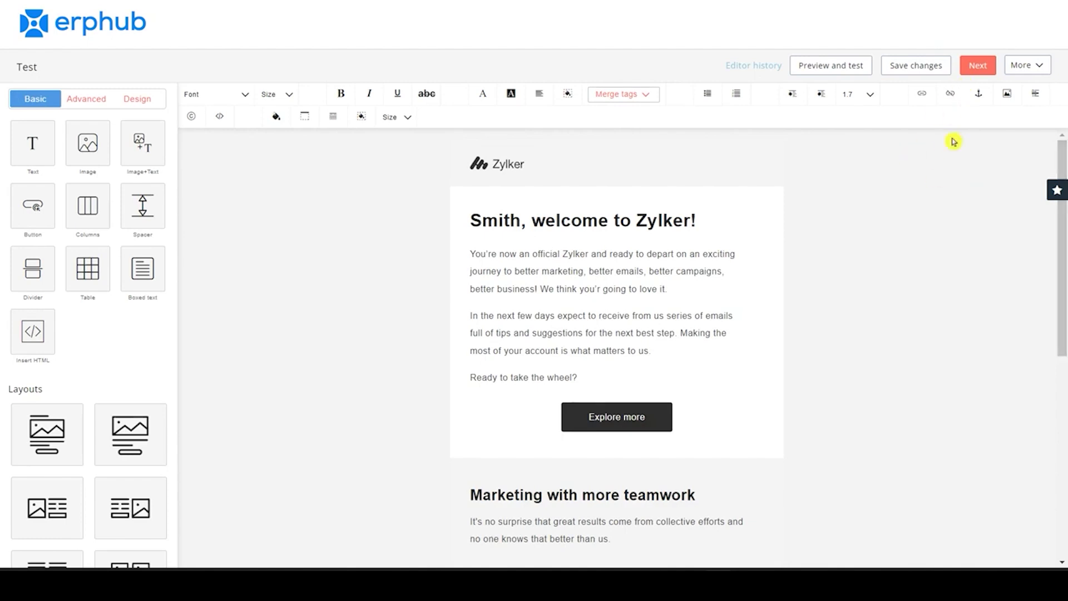
left_click(977, 68)
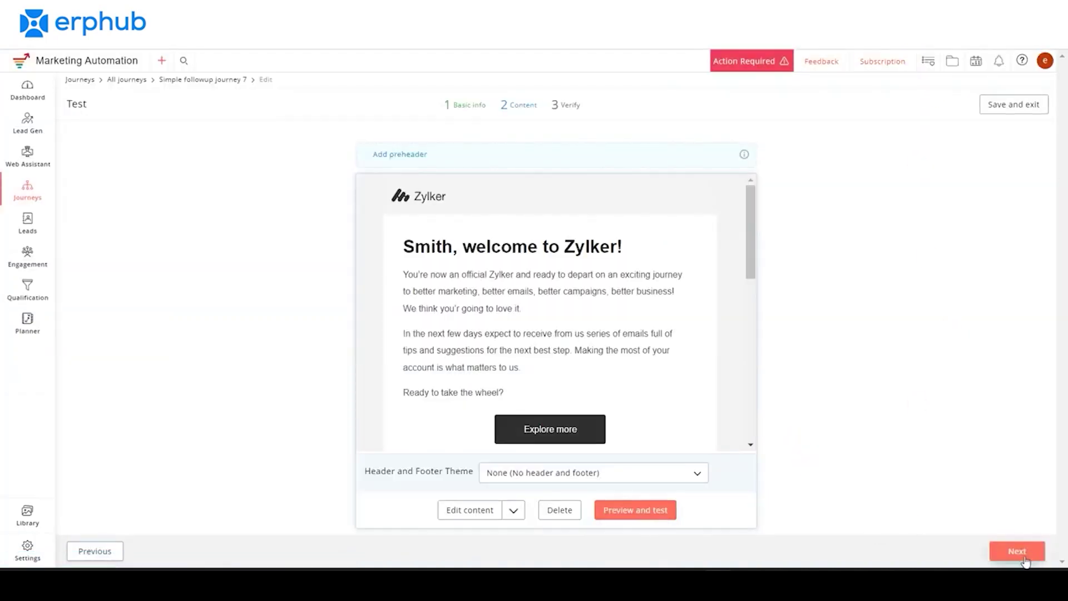
Move the Test message to the Verify step, review its summary, and save it.
left_click(1015, 557)
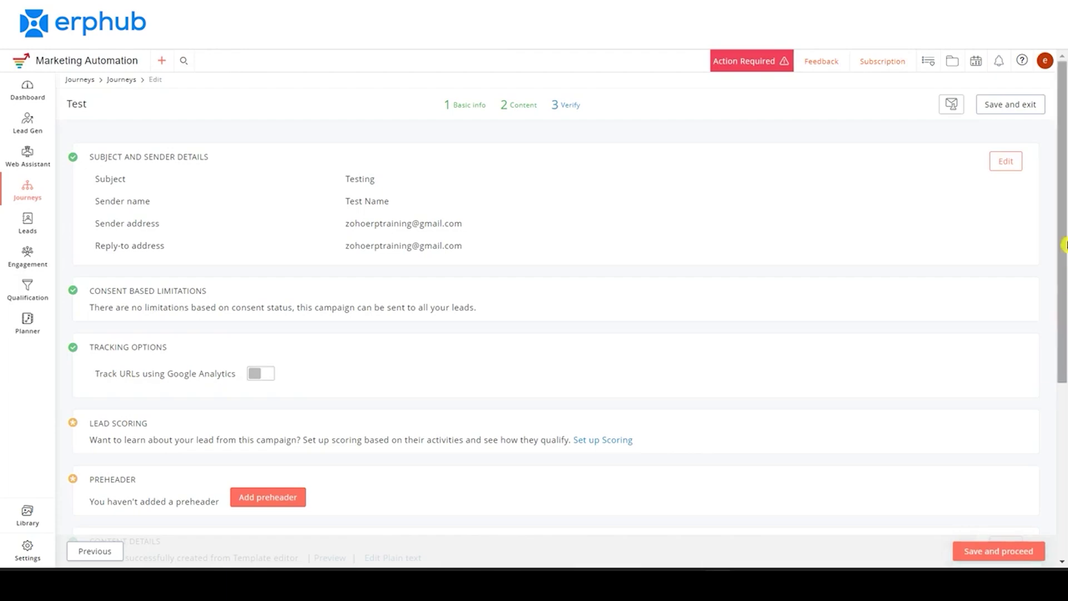
left_click_drag(1060, 245, 1058, 492)
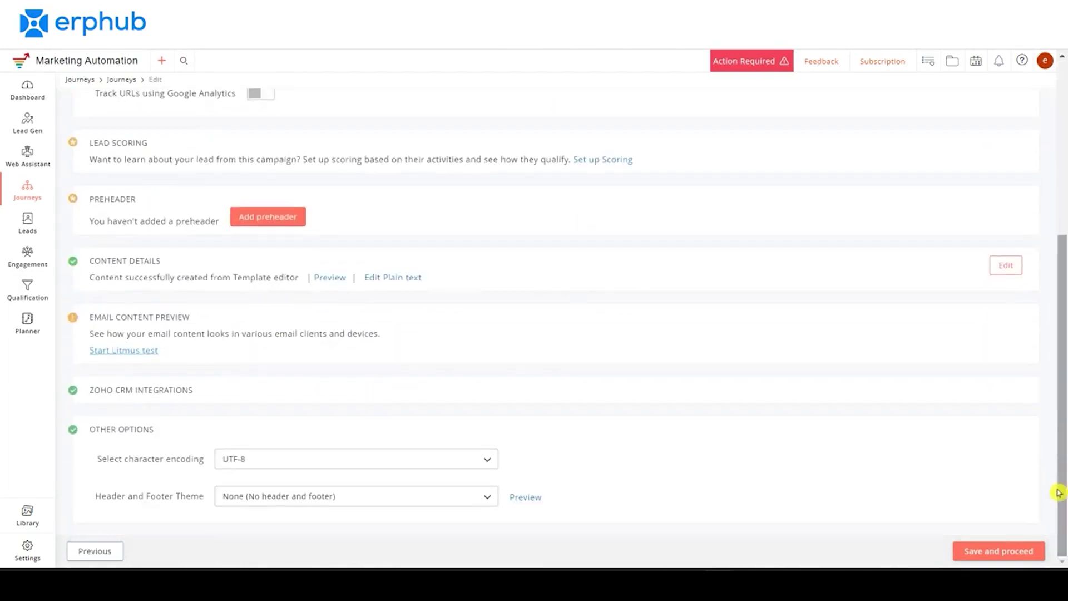
left_click(1002, 556)
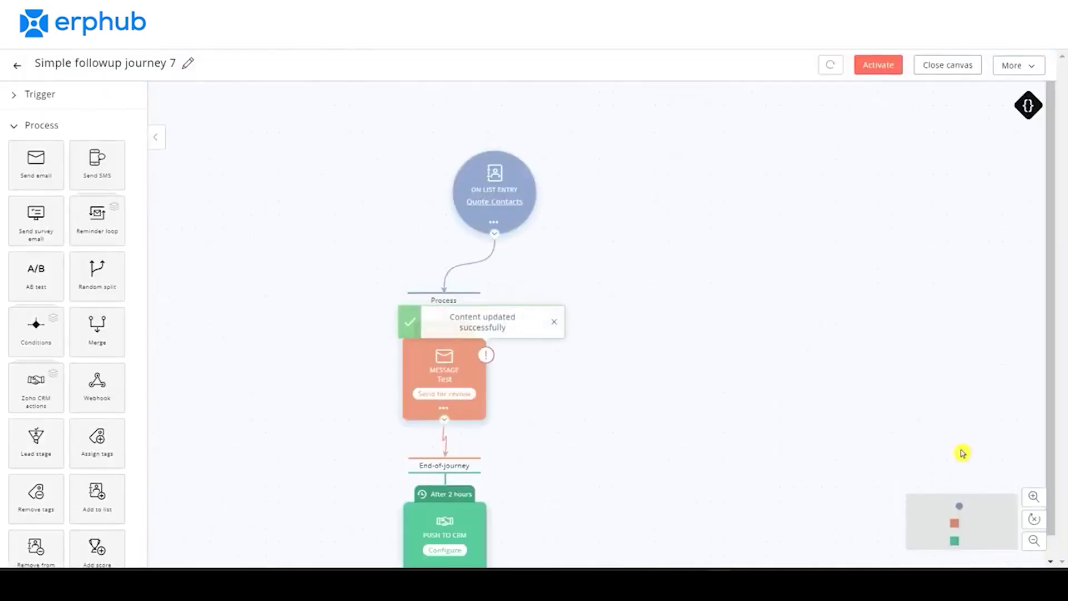
Send the Test message node on the journey canvas for review.
scroll(1046, 284, "down", 1)
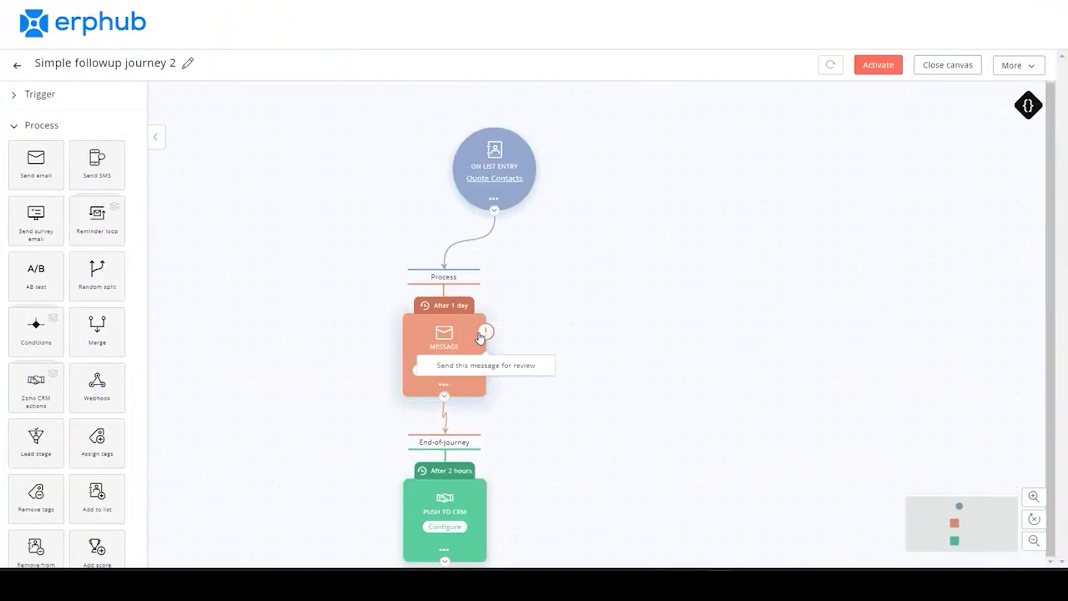
mouse_move(486, 332)
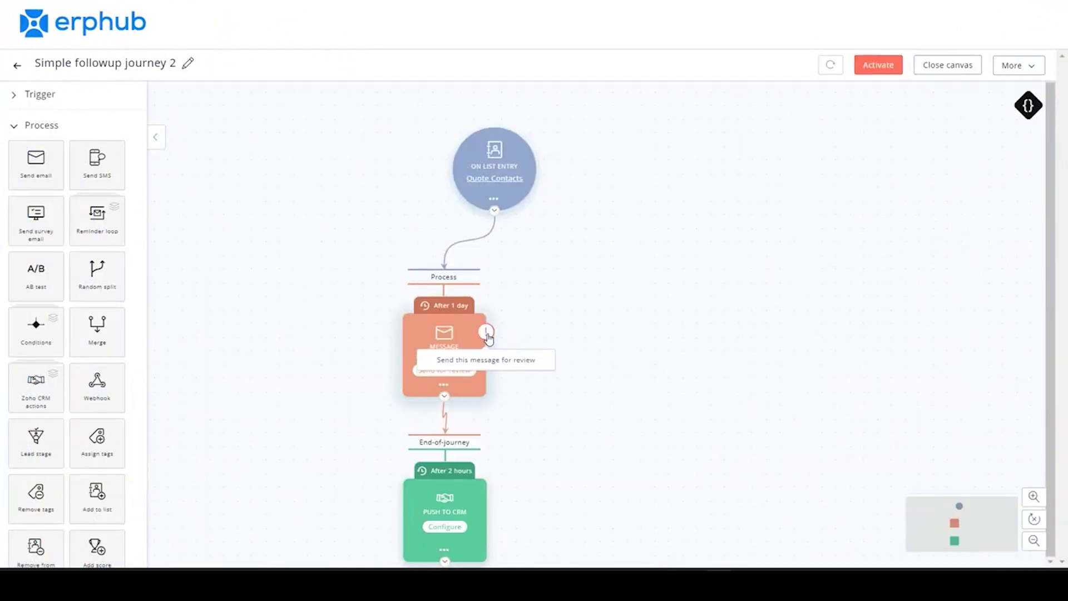
left_click(450, 379)
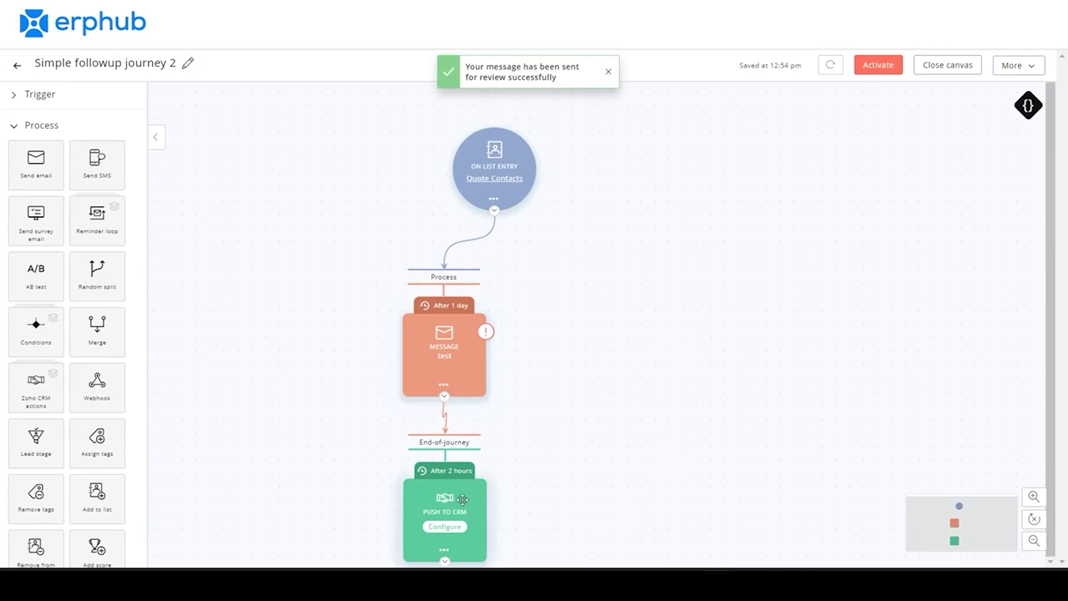
mouse_move(455, 478)
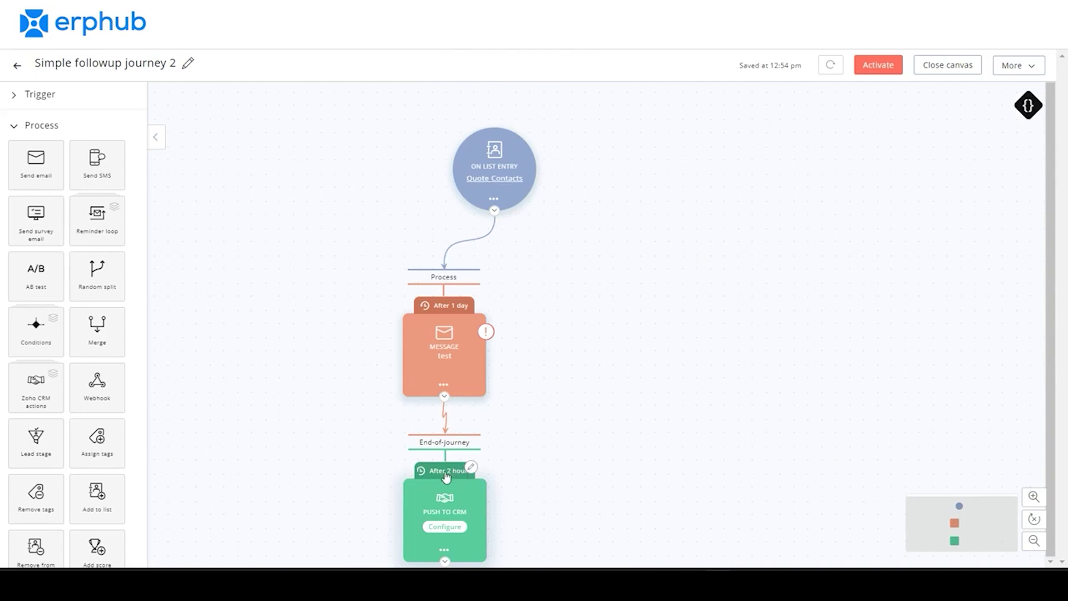
Set the Push to CRM action to push both existing and new leads/contacts.
left_click(453, 529)
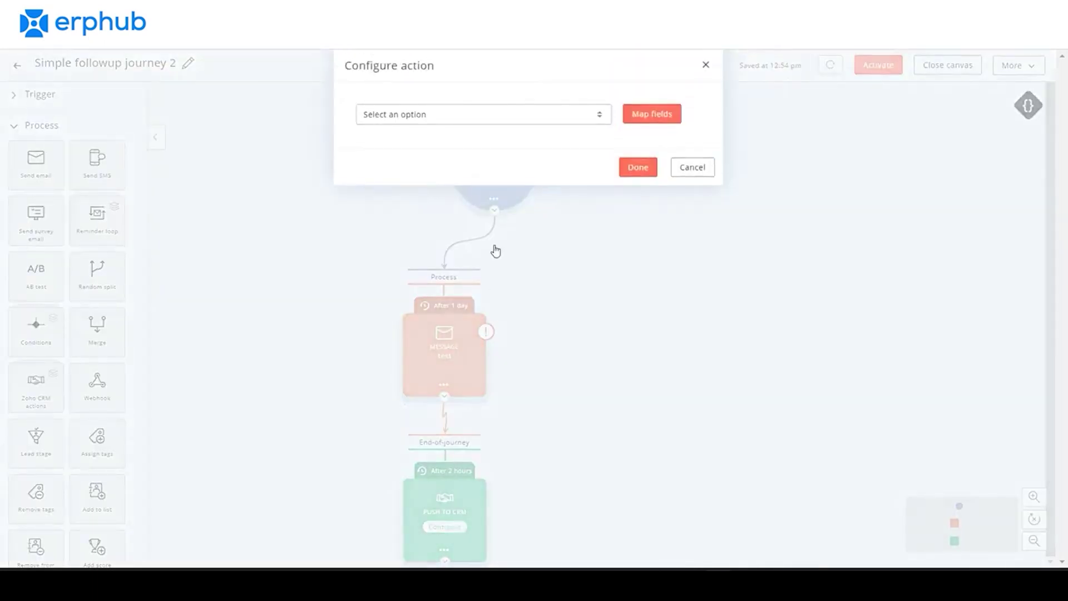
left_click(516, 114)
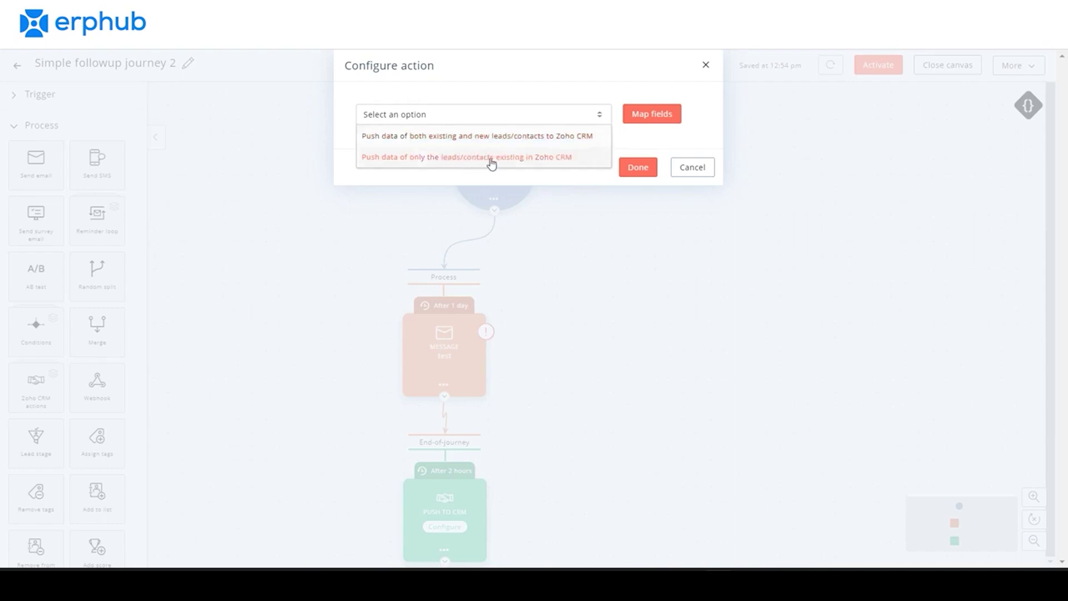
left_click(579, 139)
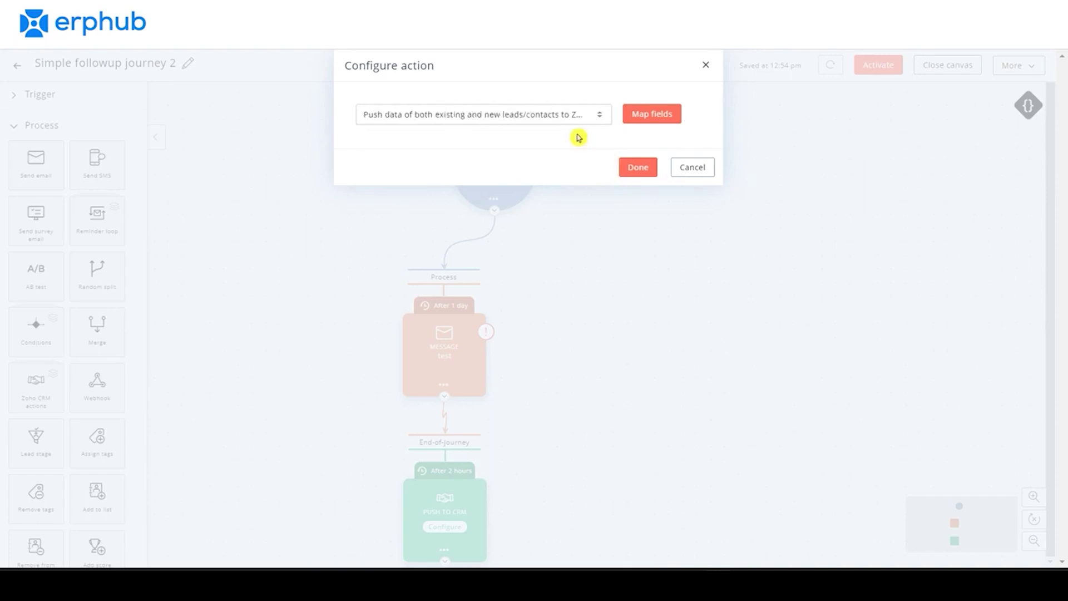
Map the push to the connected CRM account's Leads module.
left_click(644, 116)
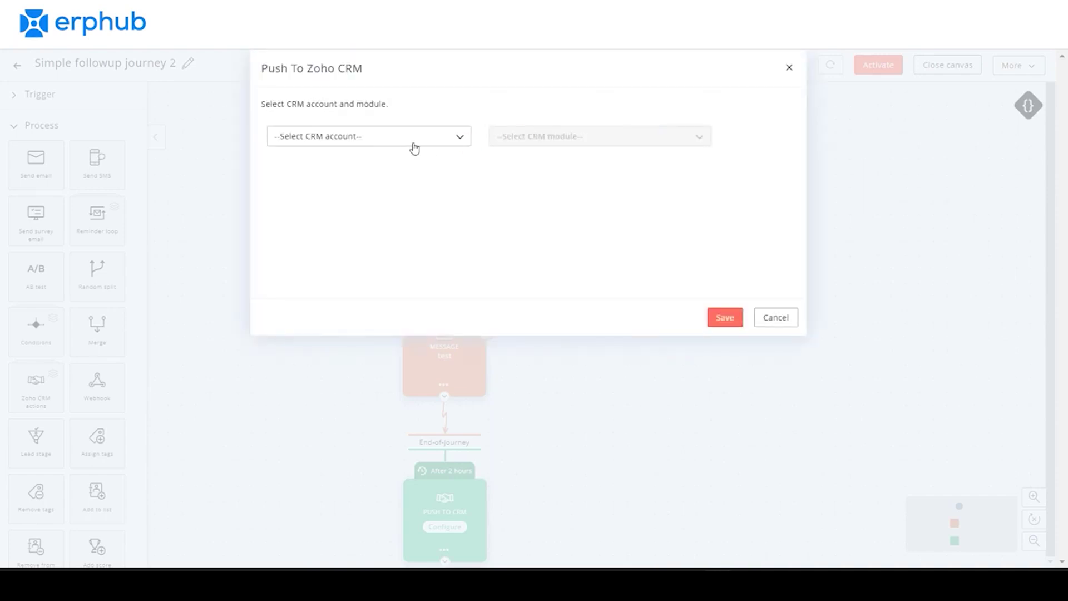
left_click(389, 136)
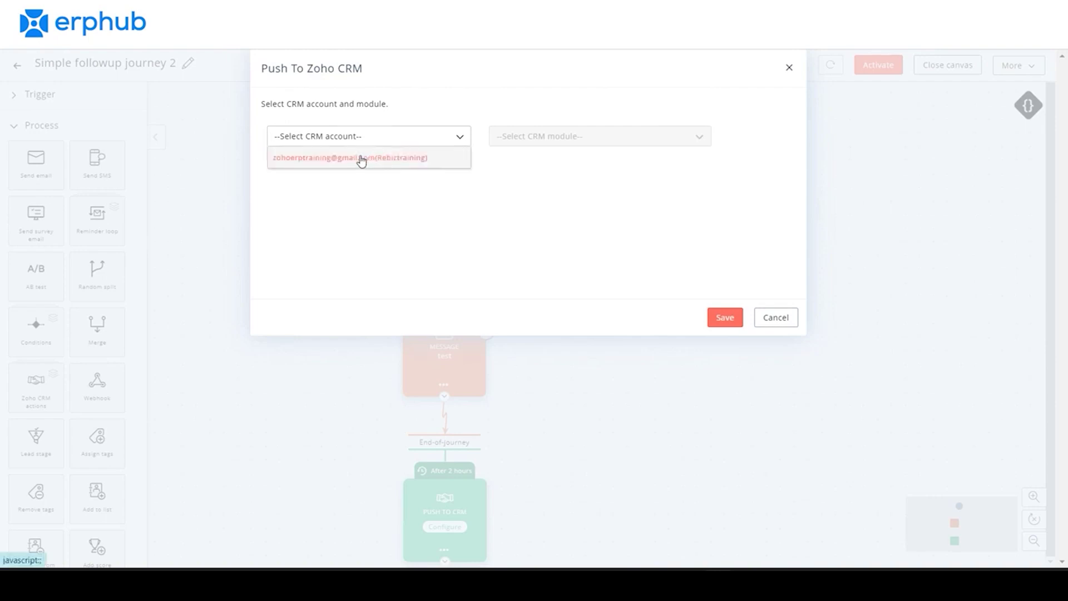
left_click(361, 158)
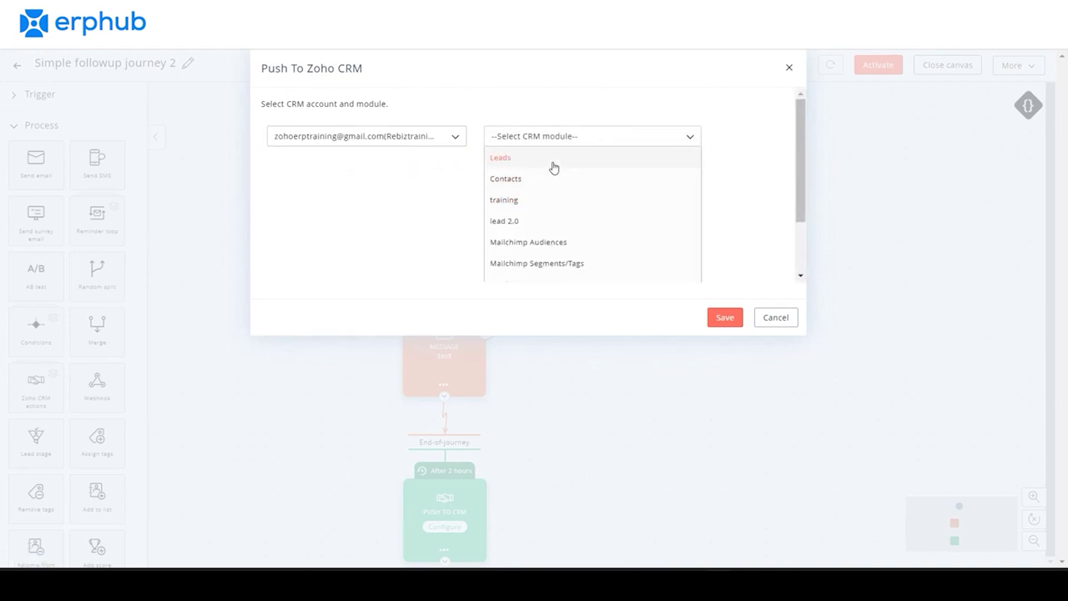
left_click(554, 167)
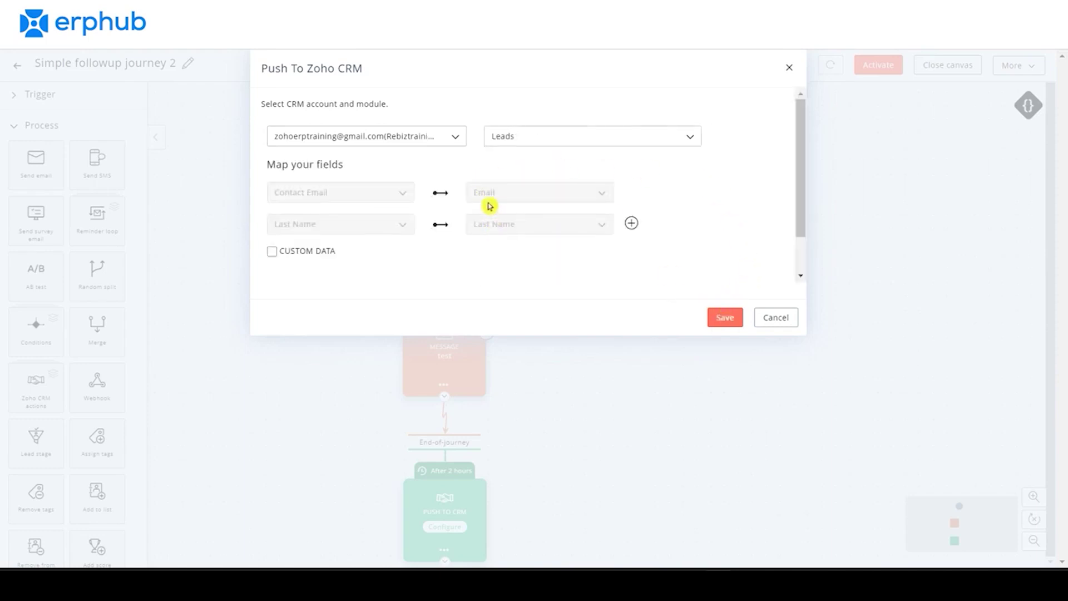
Drop an extra empty mapping row, keeping email and last name, and save the field mapping.
left_click(632, 224)
scroll(408, 267, "down", 2)
left_click(403, 178)
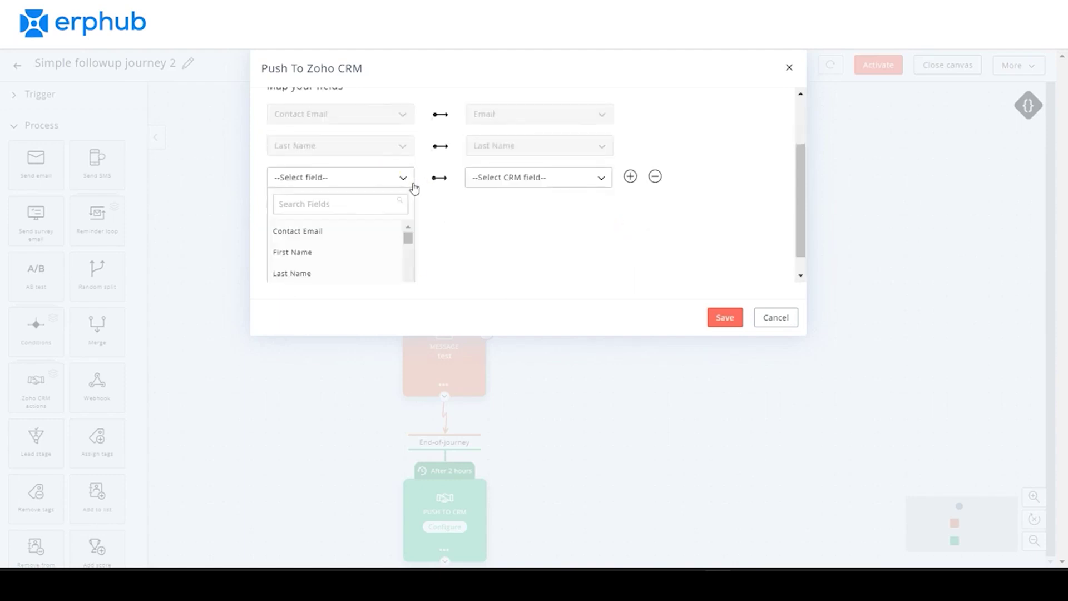
left_click(645, 189)
left_click(656, 177)
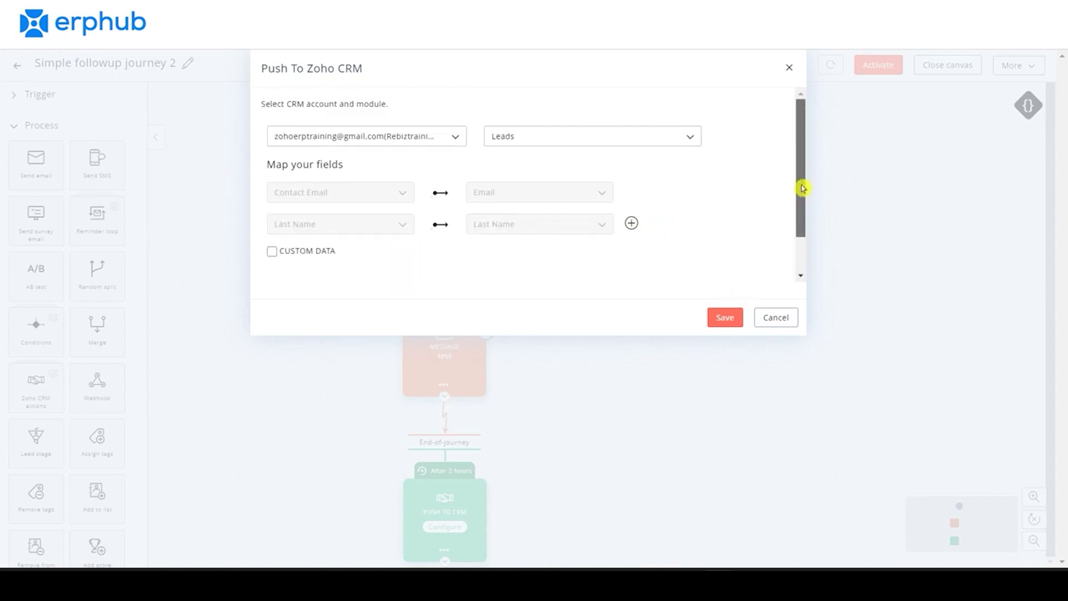
left_click_drag(800, 226, 800, 260)
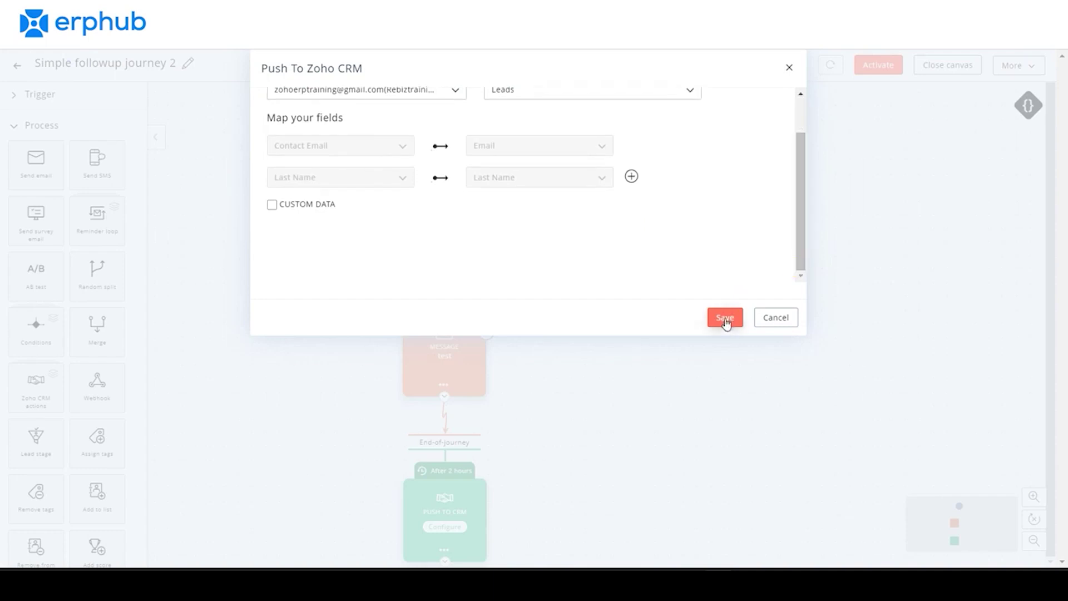
left_click(726, 322)
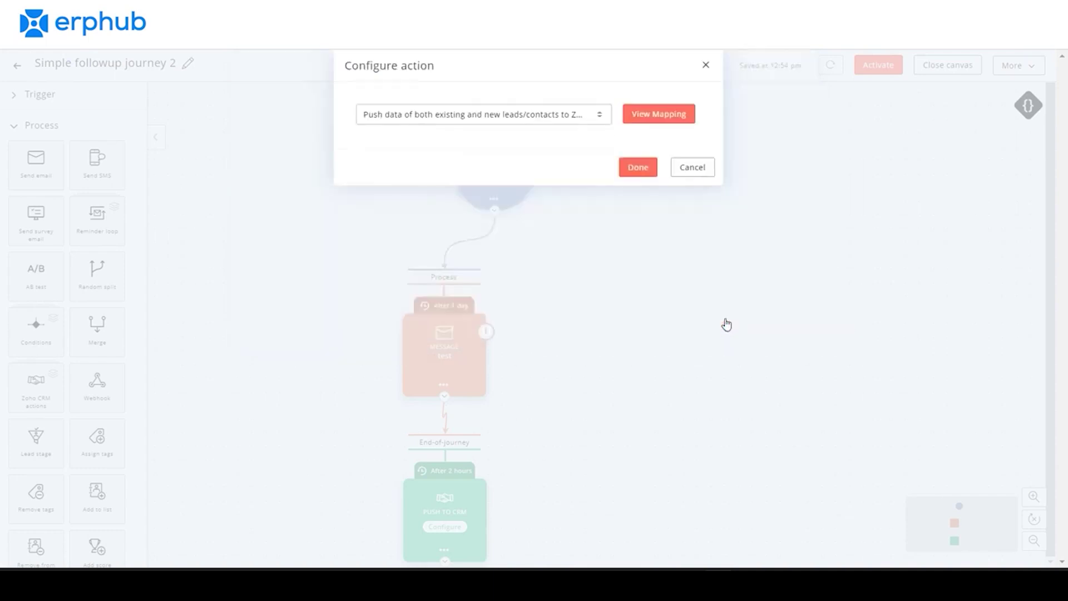
left_click(639, 168)
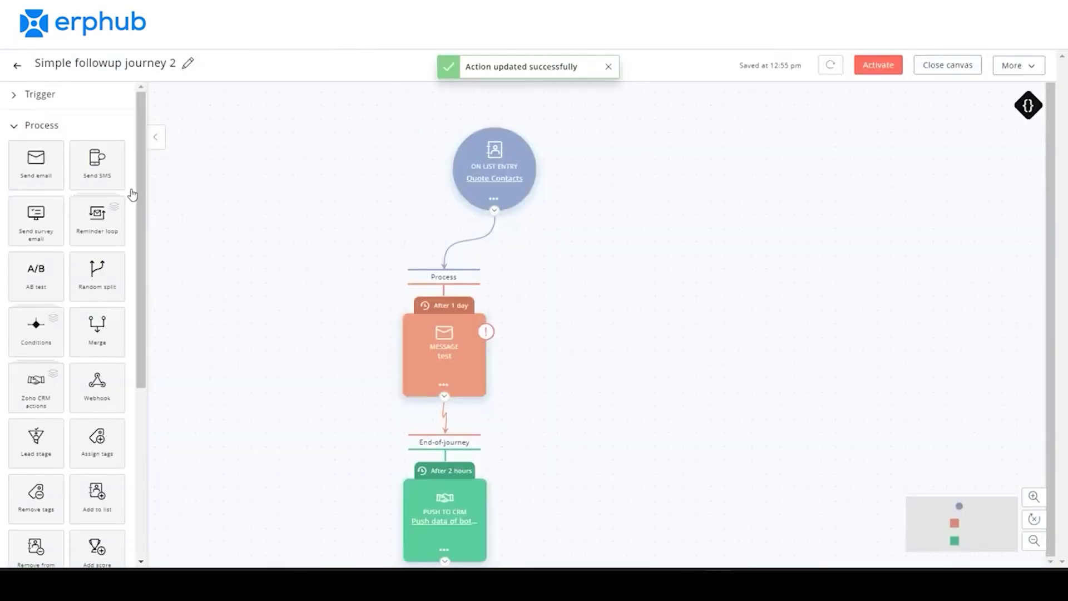
Expand the End-of-journey actions section in the left sidebar.
left_click(69, 159)
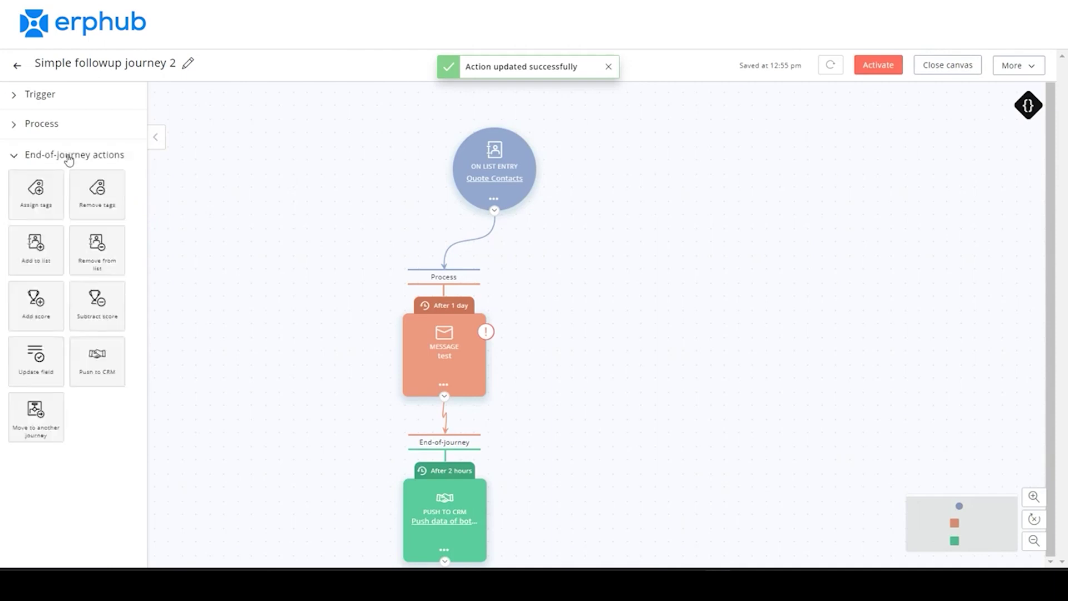